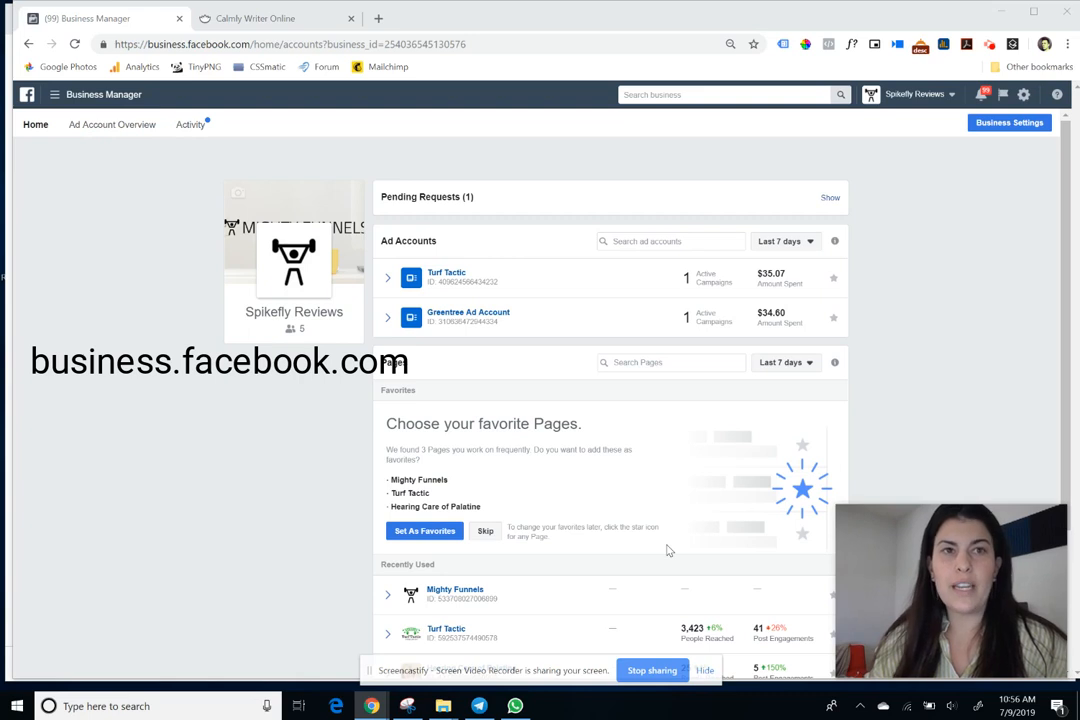
Open Ads Manager from Business Manager and switch to the personal ad account.
click(96, 99)
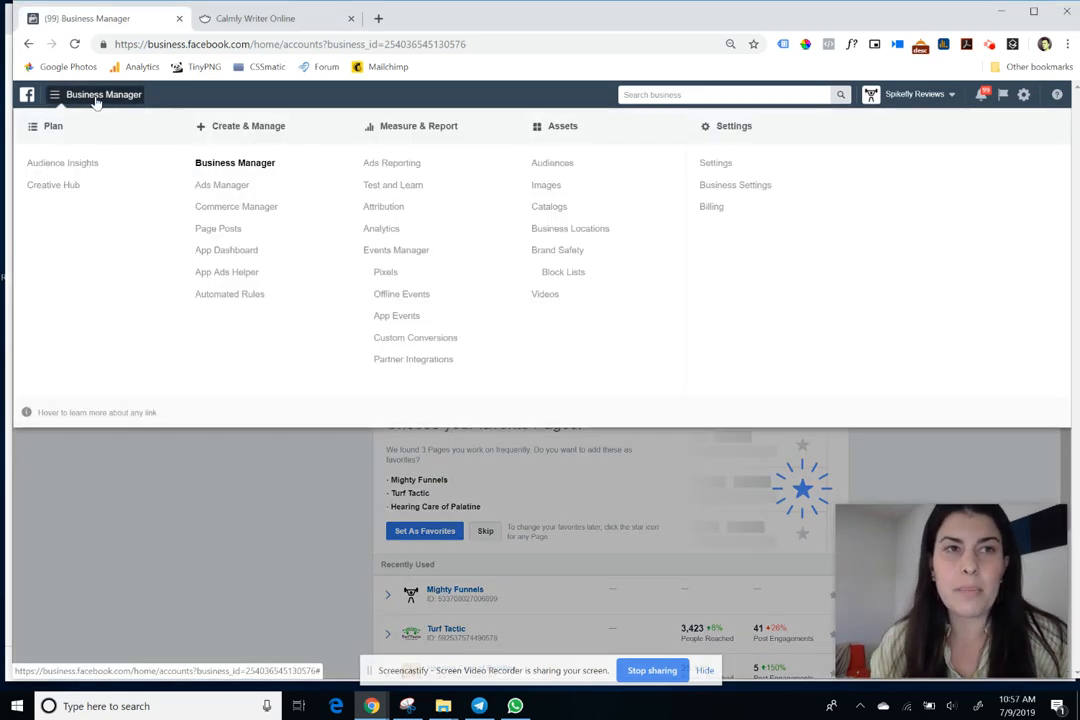
click(222, 186)
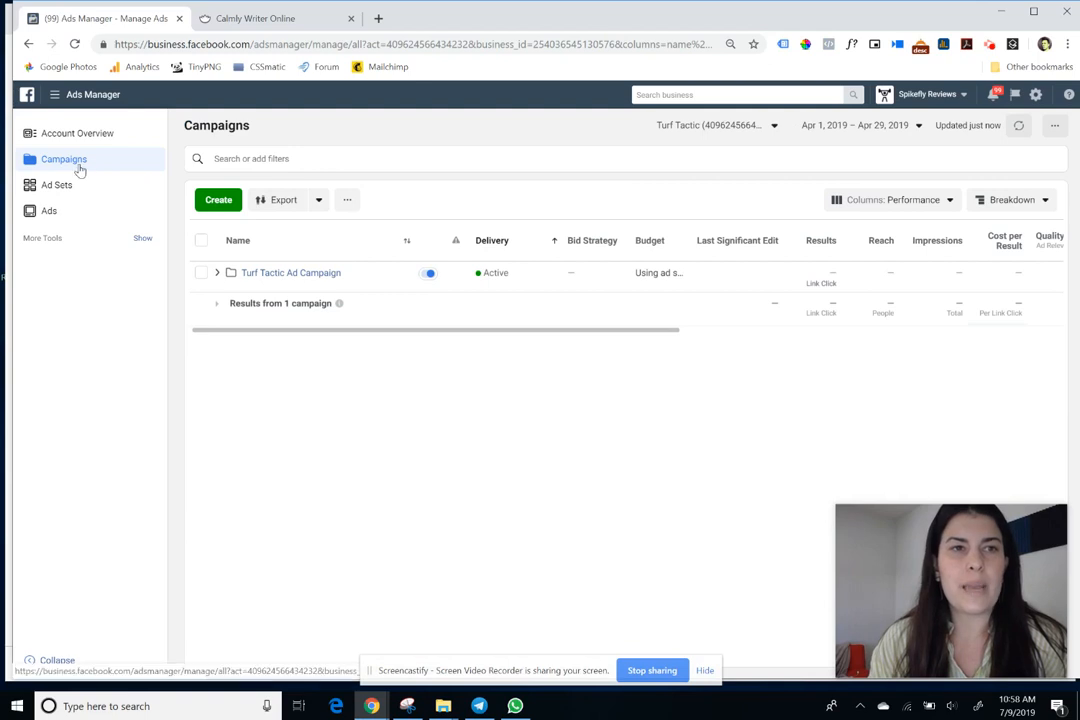
click(716, 128)
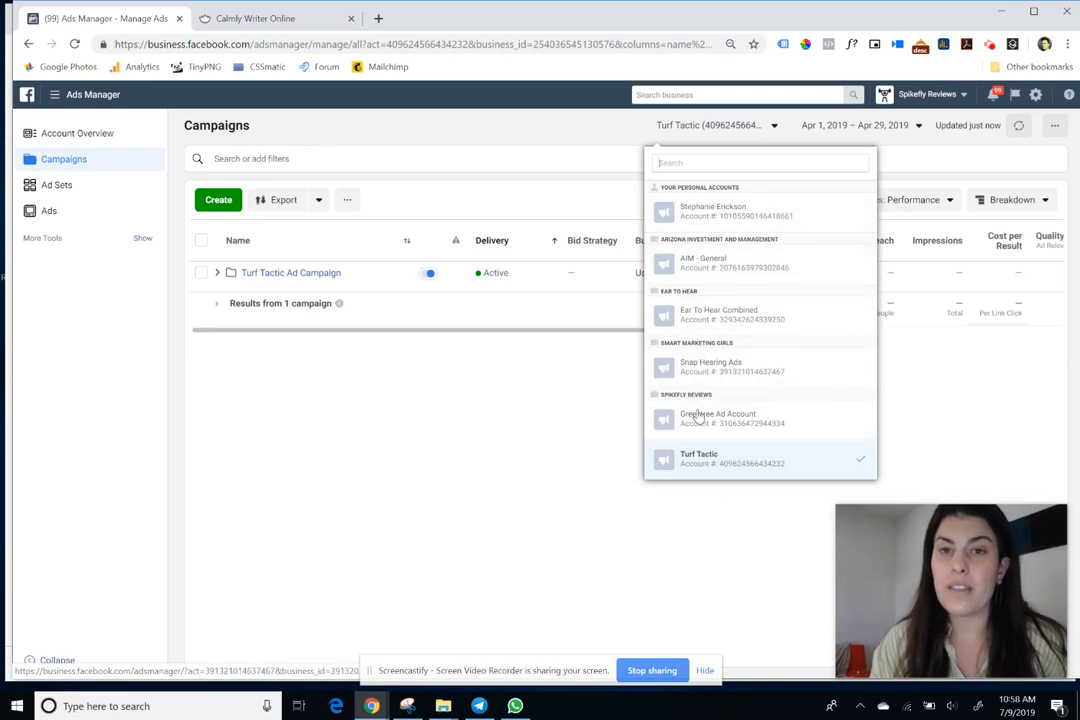
click(710, 211)
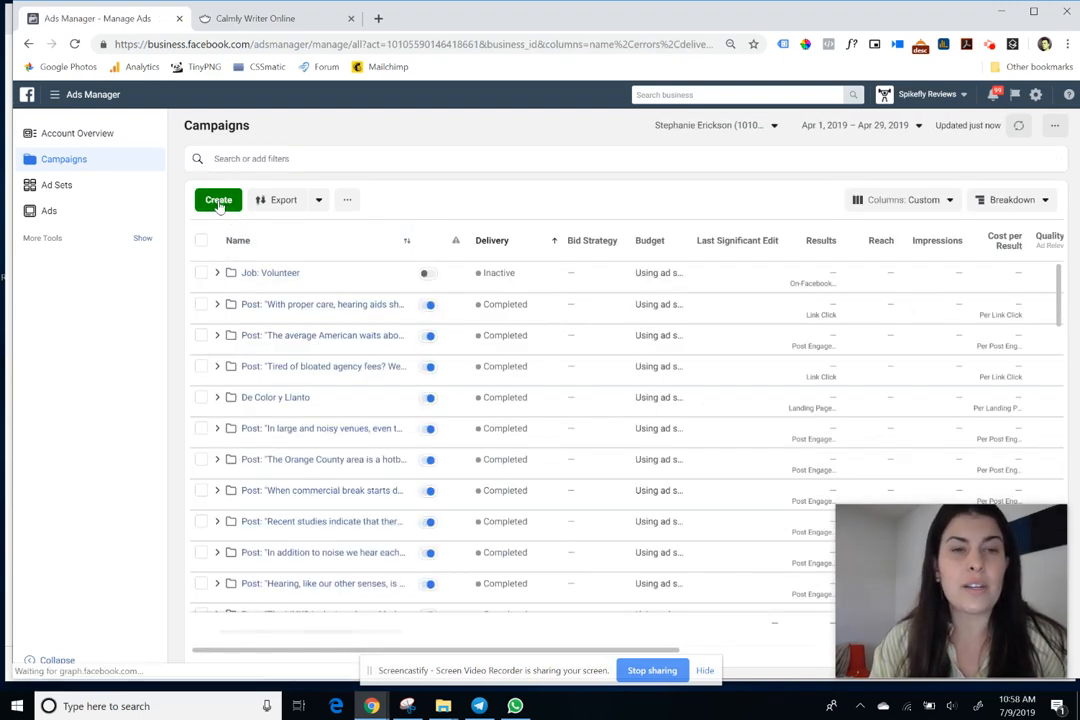
Create a new campaign with the Traffic objective and name it "test campaign".
click(220, 205)
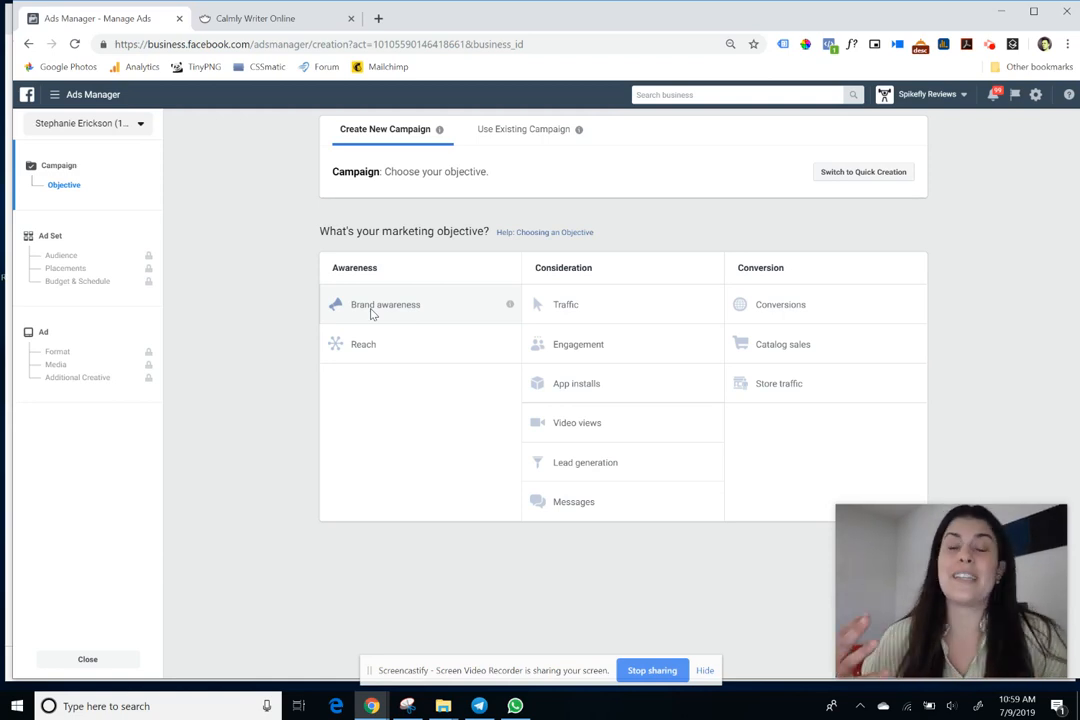
click(577, 317)
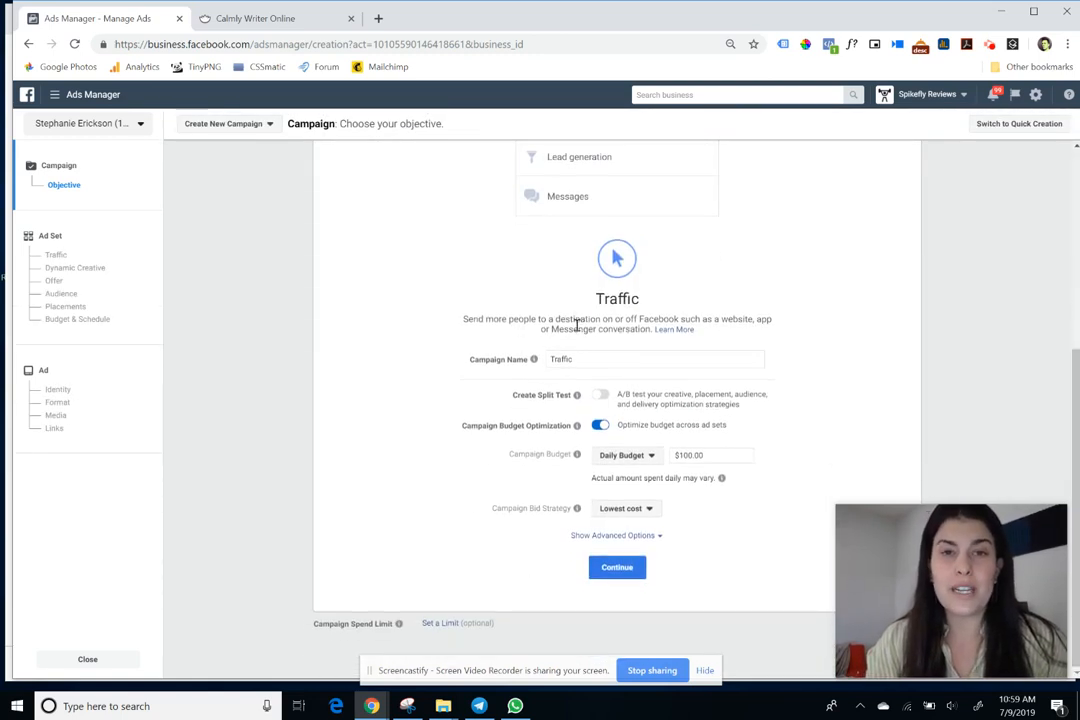
click(557, 355)
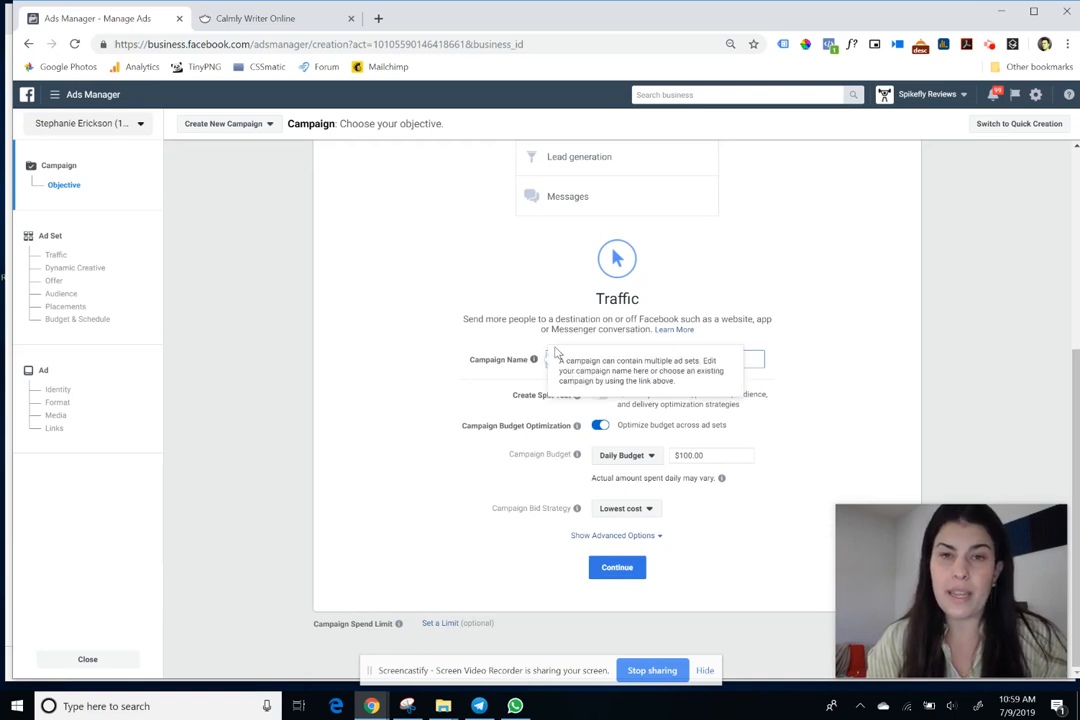
double_click(574, 360)
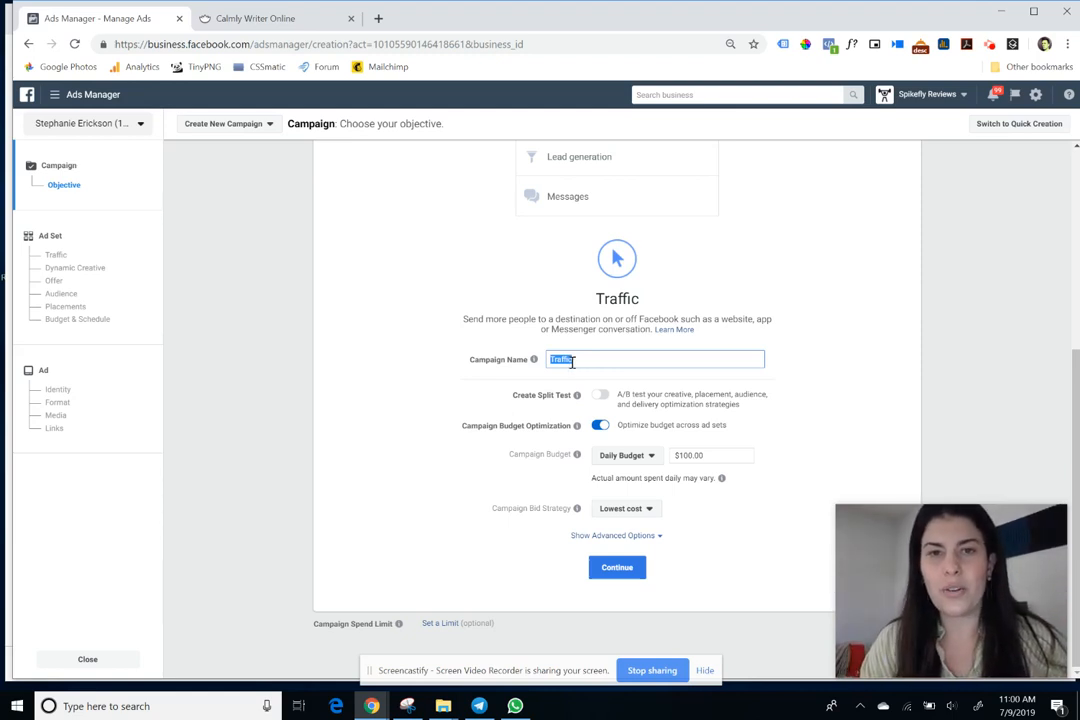
text(test)
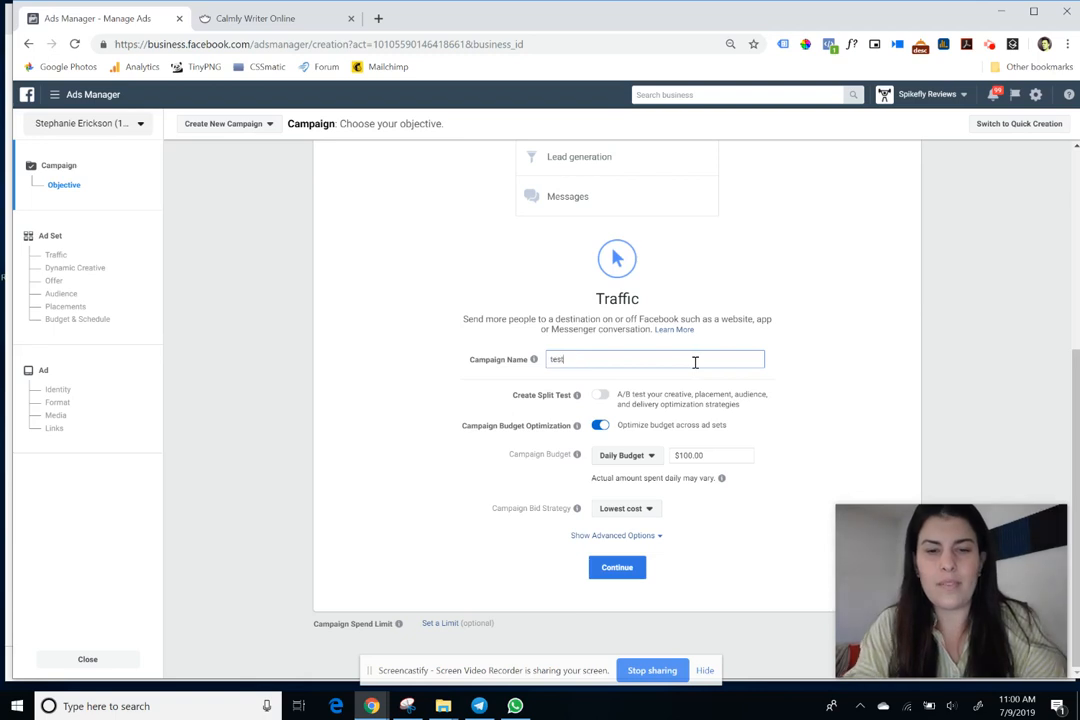
text( campaign)
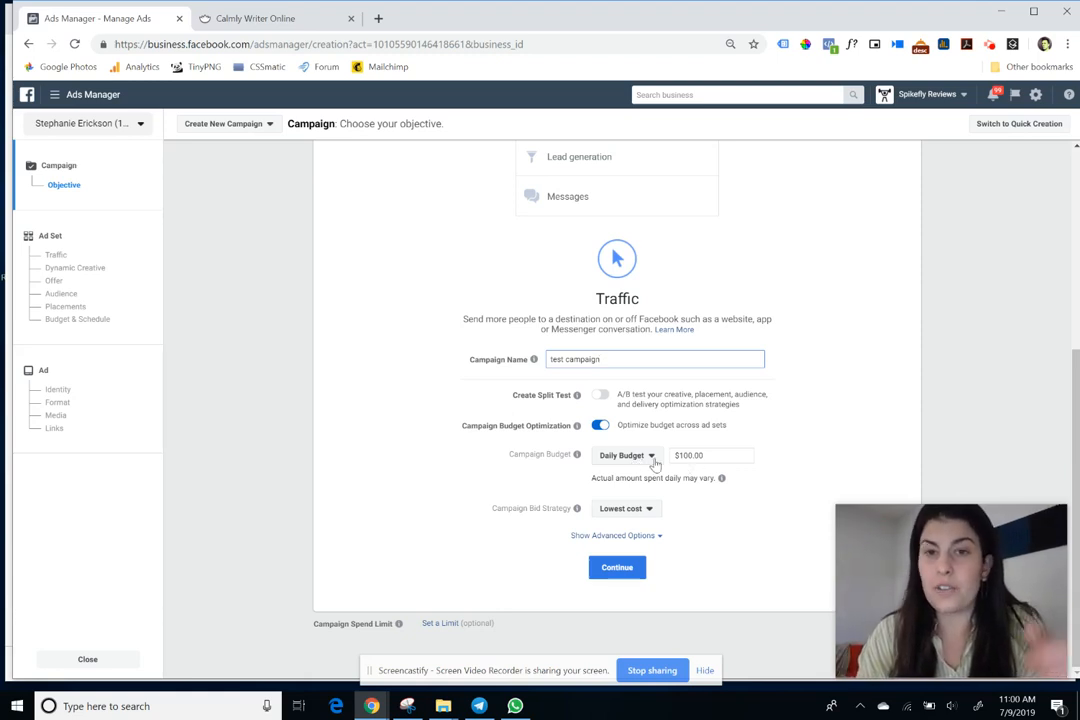
click(638, 458)
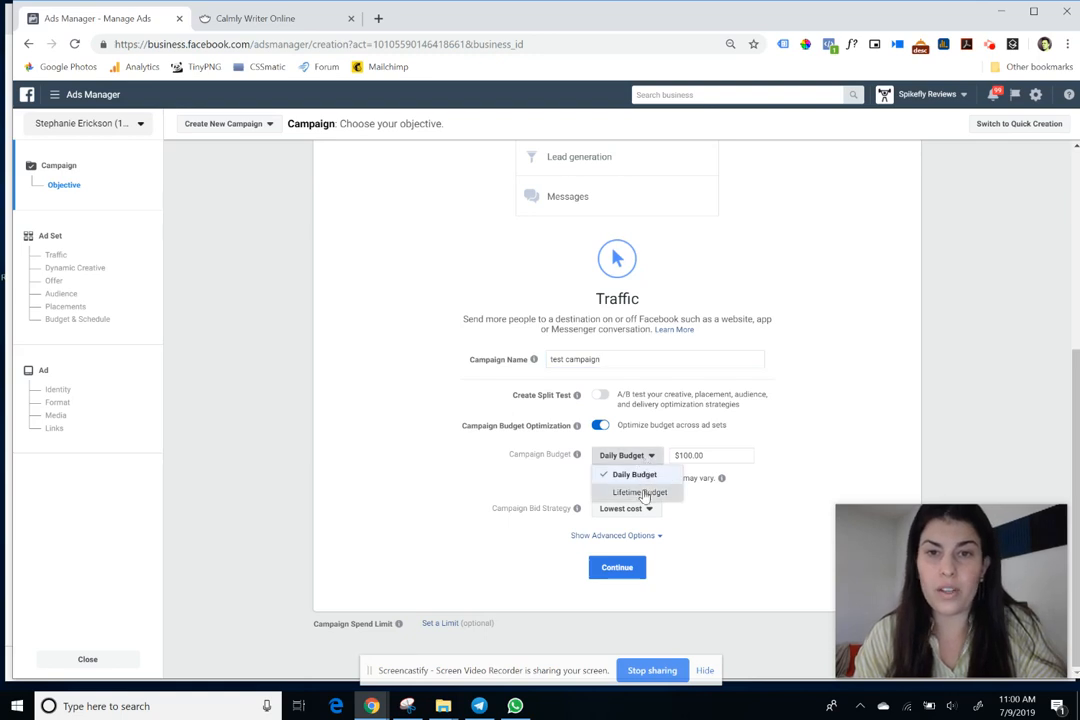
click(642, 492)
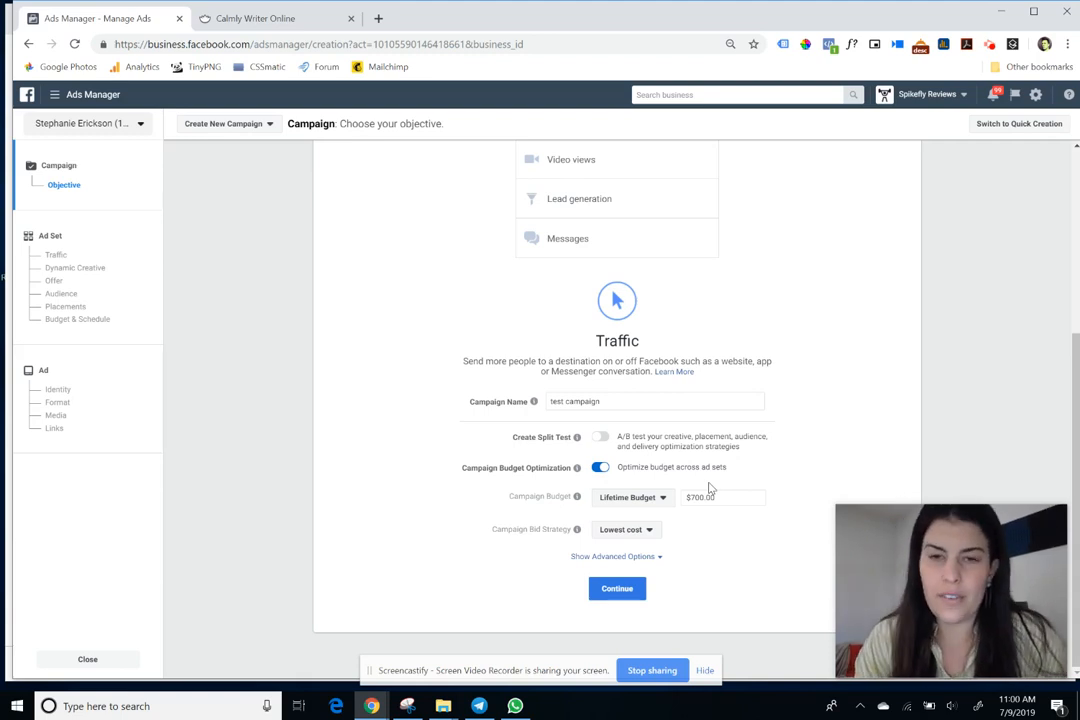
click(647, 500)
click(638, 515)
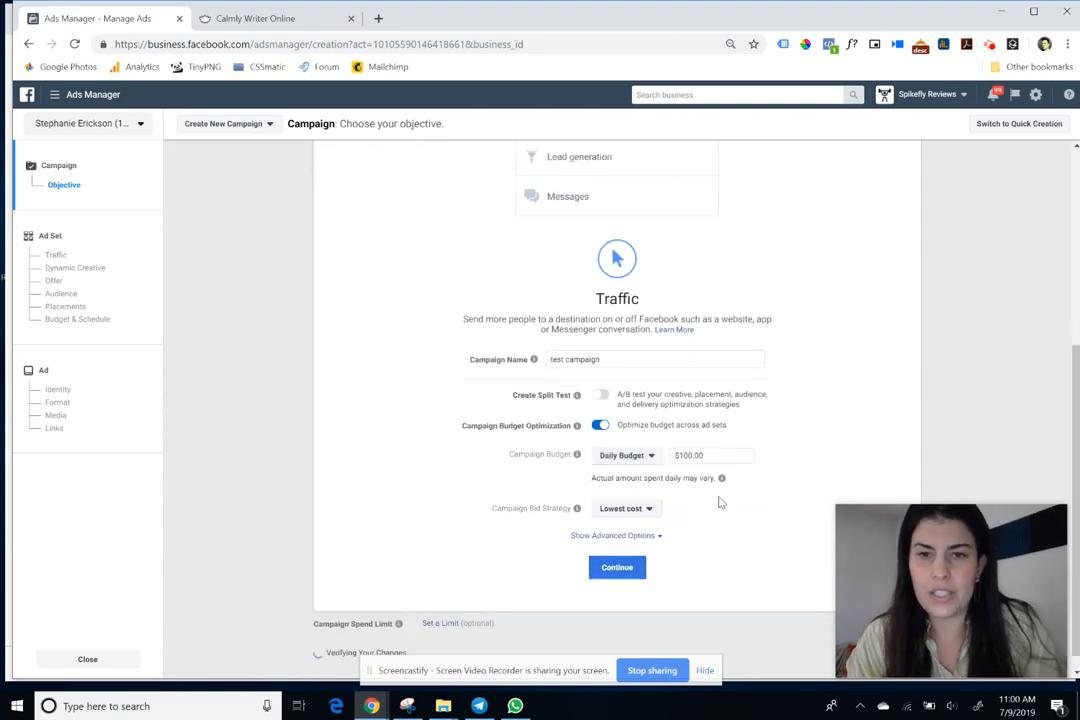
Set the daily campaign budget to $10.00, show the advanced options, and continue to the ad set.
triple_click(690, 455)
text(10.00)
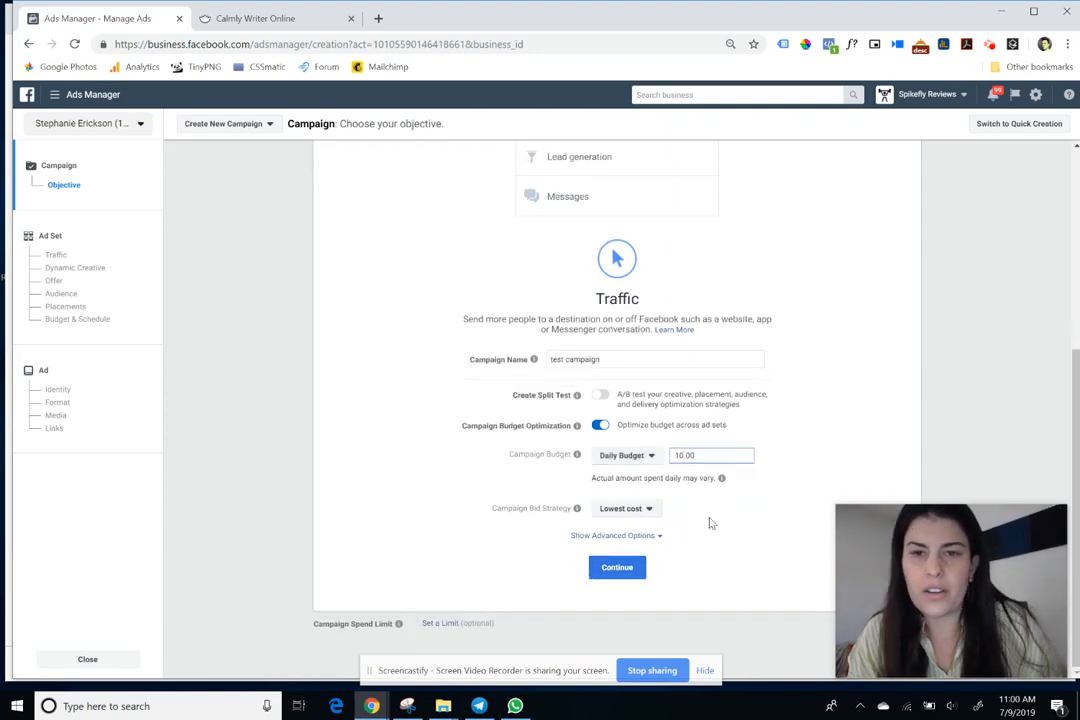
click(650, 535)
scroll(625, 512, down, 2)
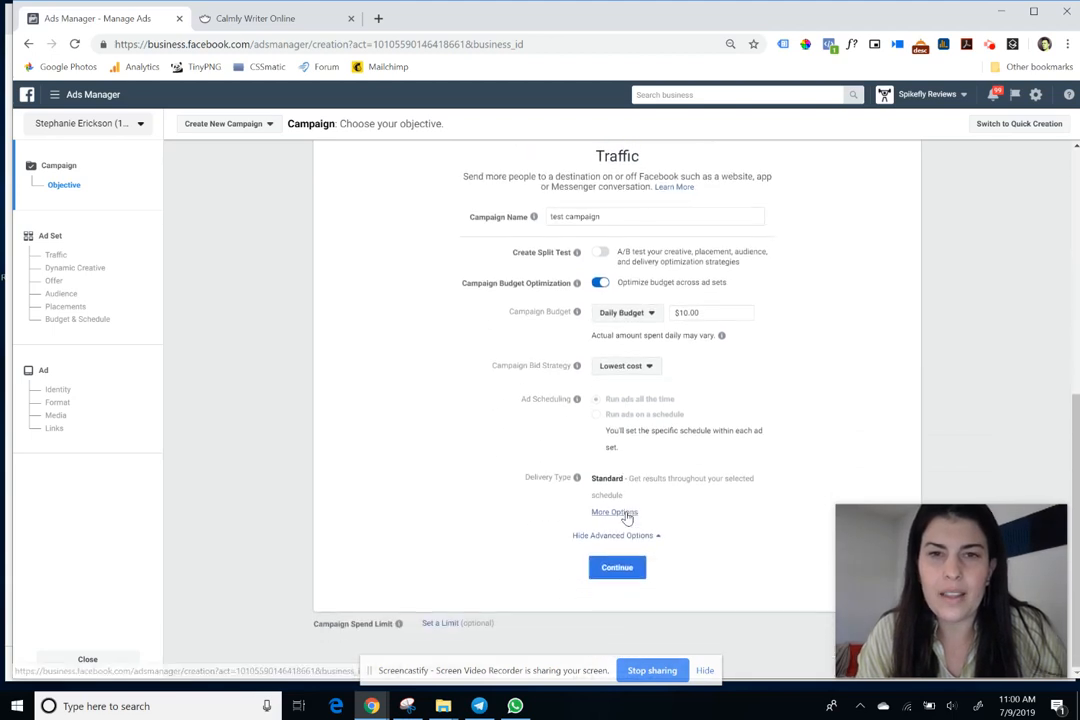
click(619, 568)
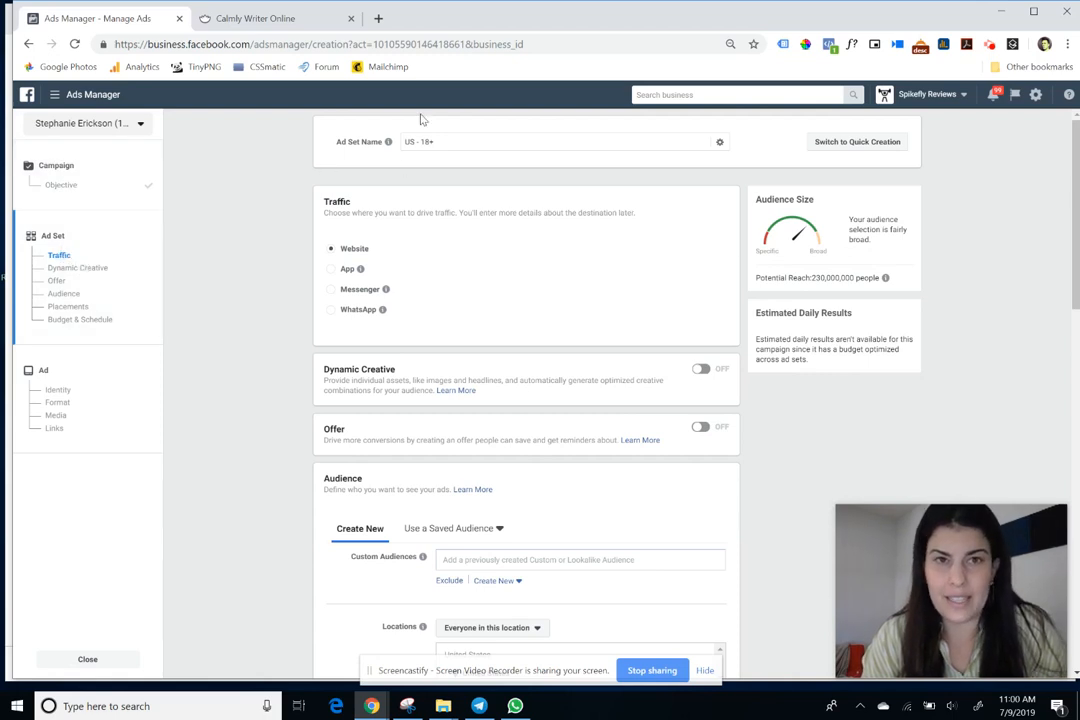
Review the ad set's name, traffic destination, dynamic creative, offer and audience location options.
mouse_move(373, 138)
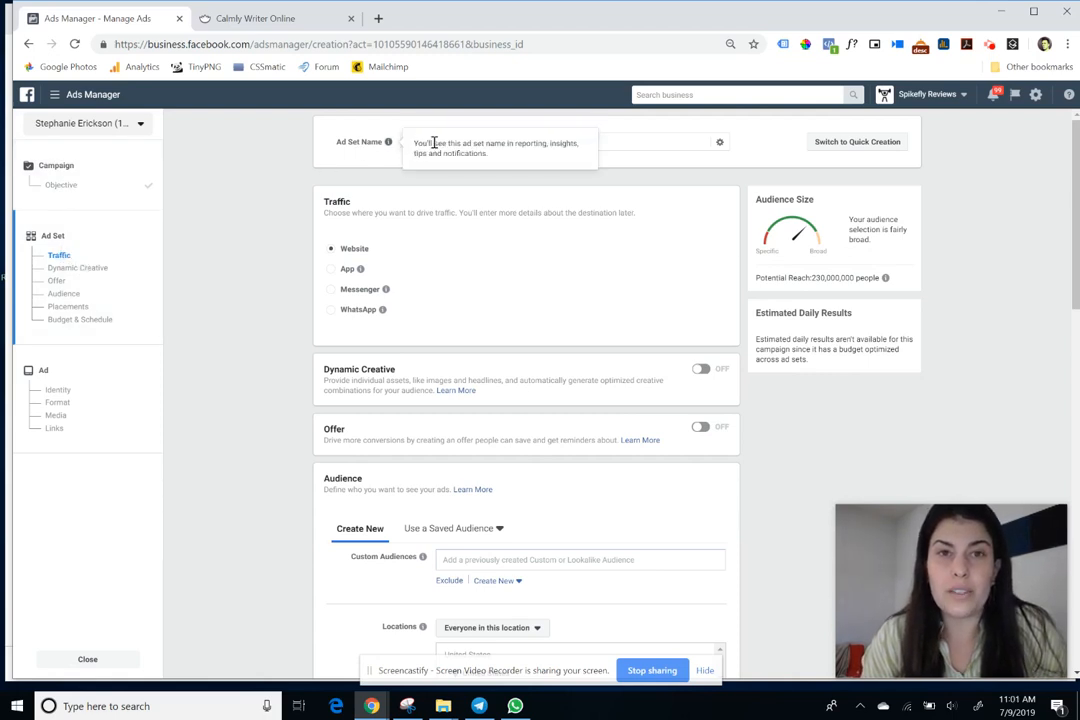
click(620, 143)
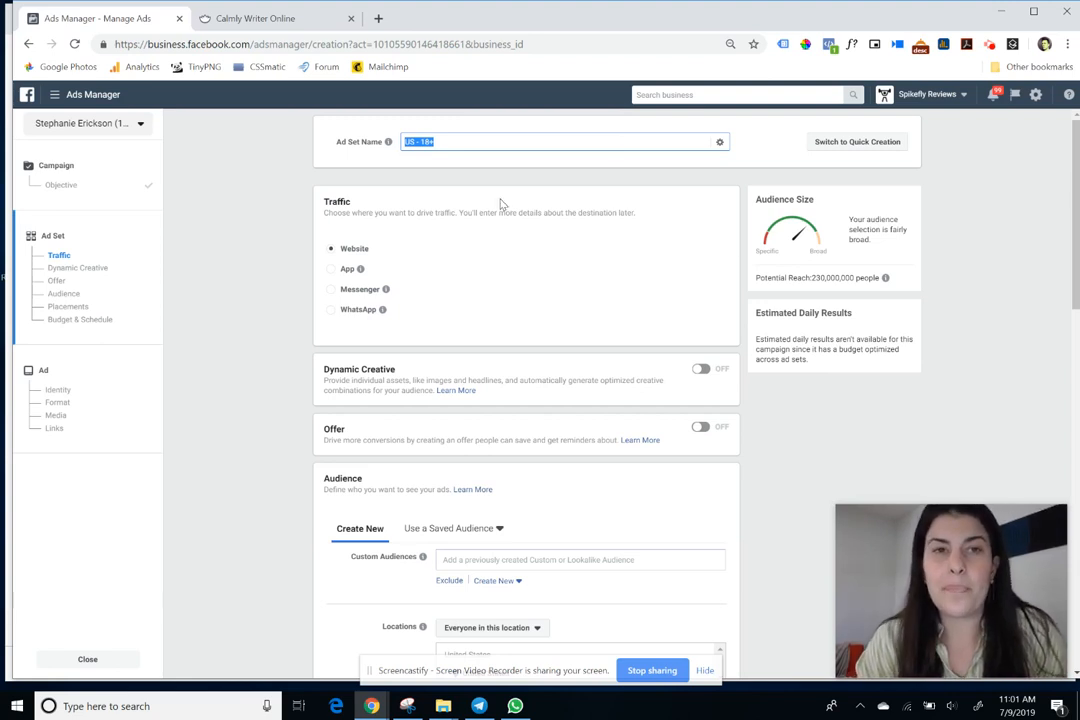
scroll(530, 233, down, 1)
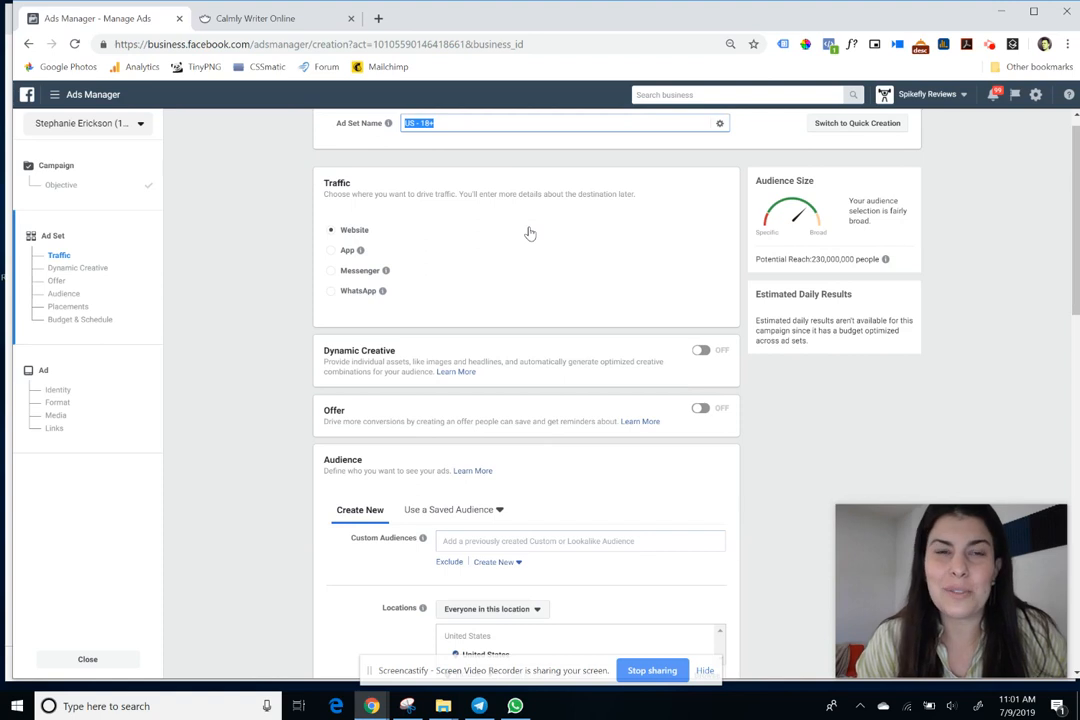
scroll(530, 233, down, 1)
scroll(513, 236, up, 2)
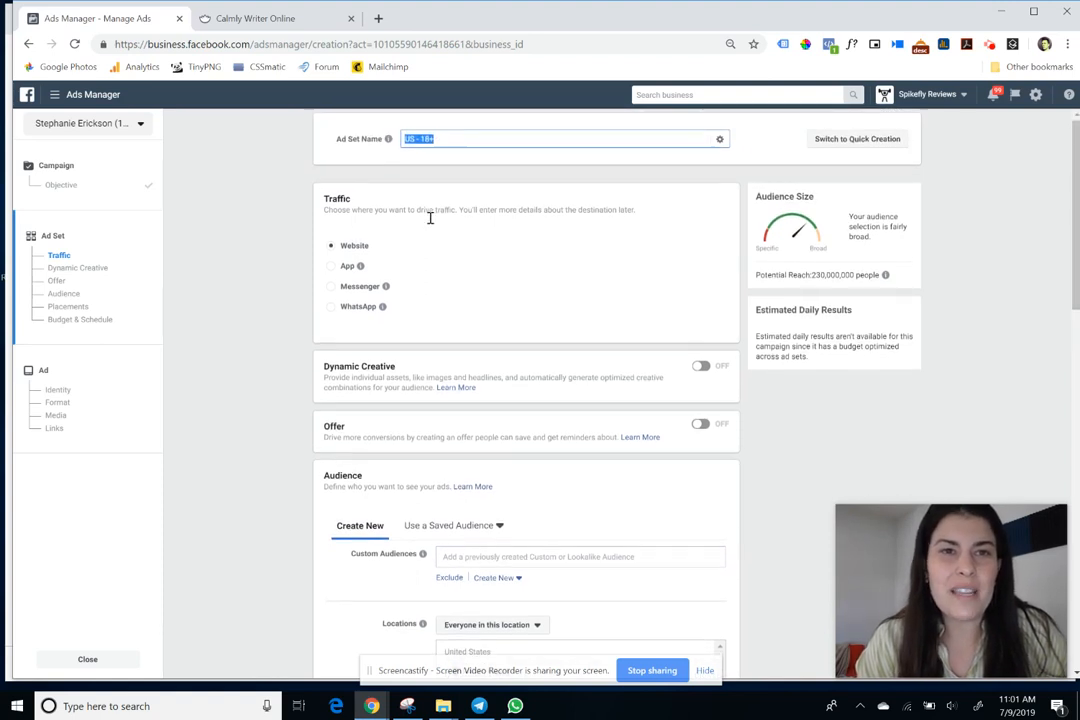
scroll(430, 218, down, 5)
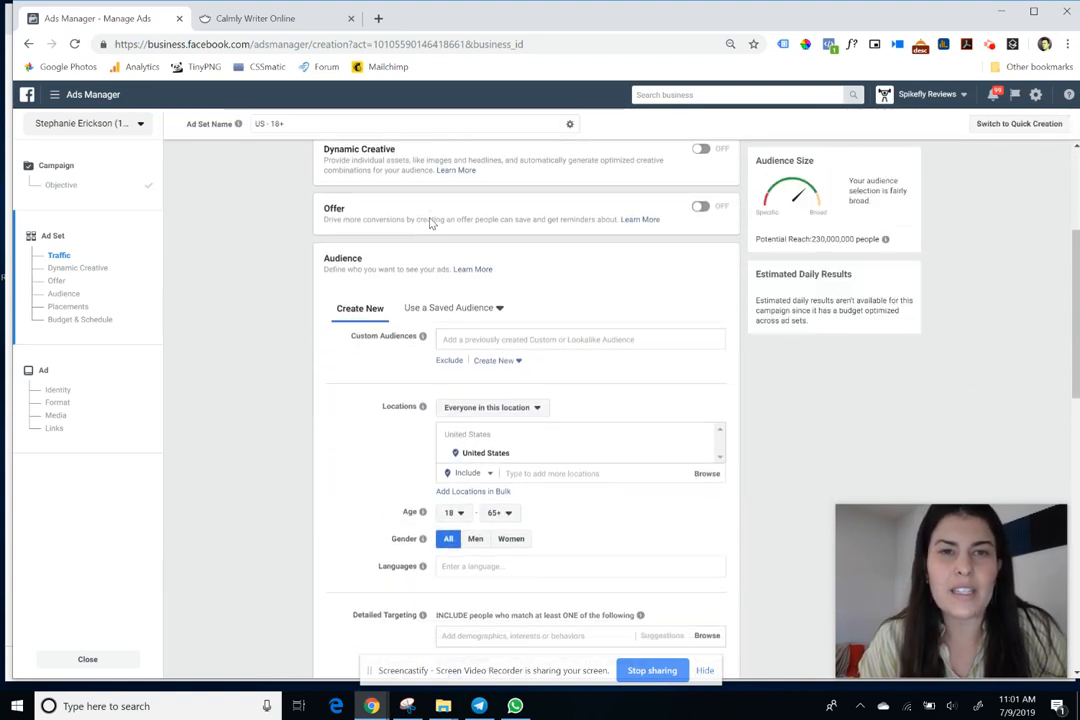
scroll(432, 224, down, 2)
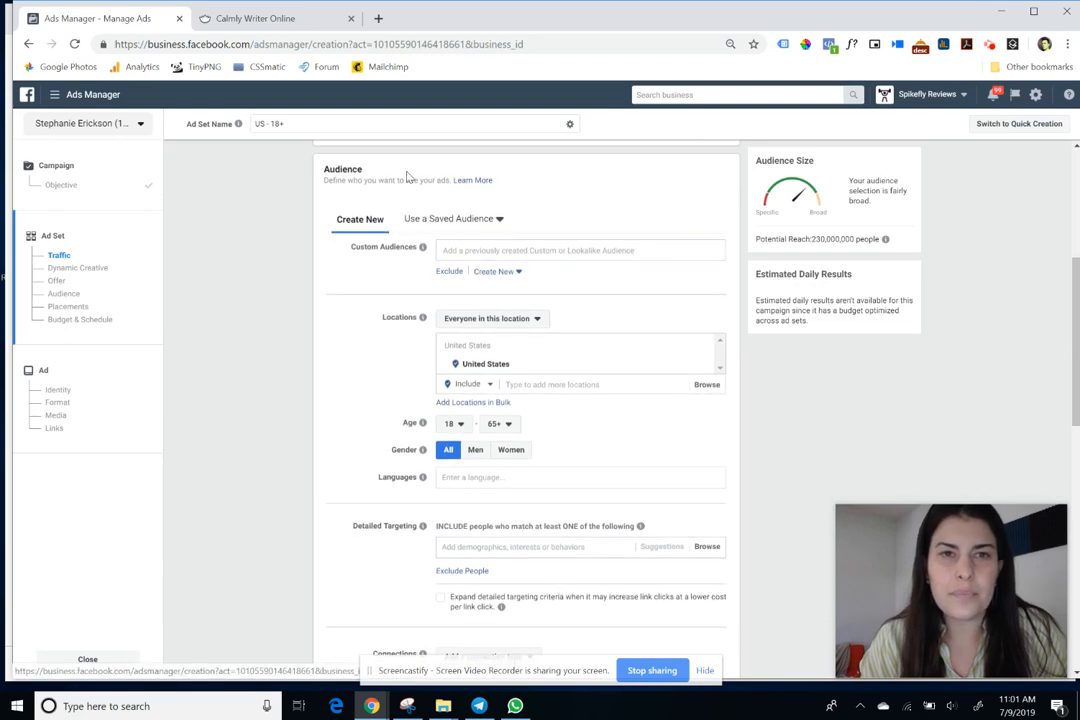
scroll(378, 190, down, 1)
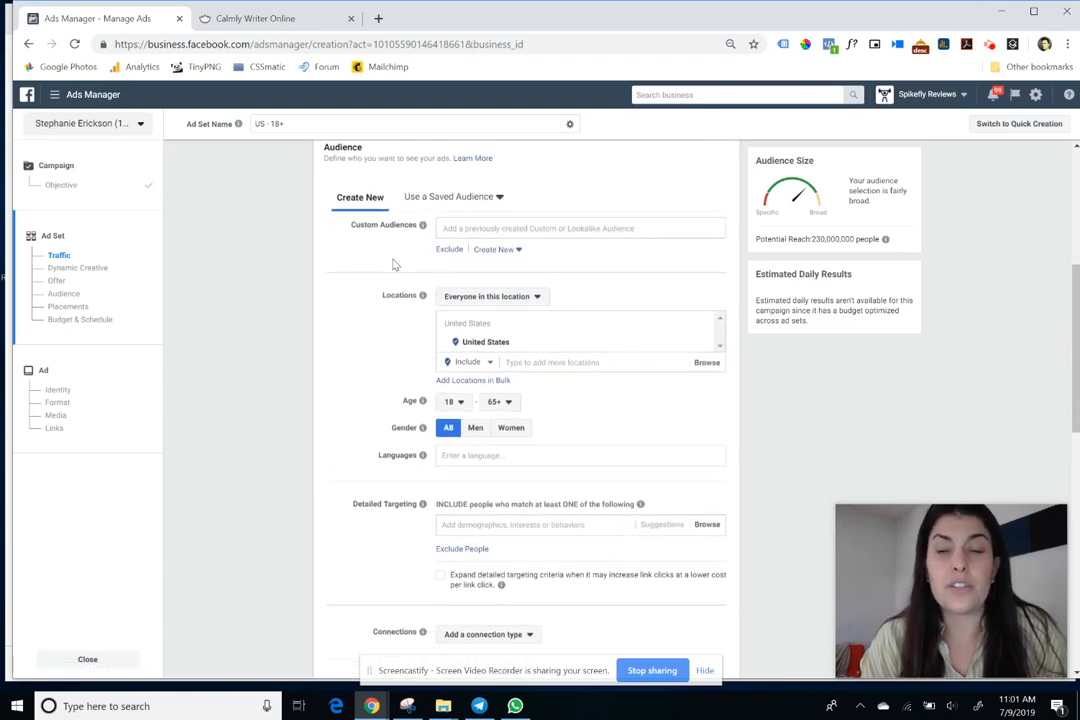
scroll(390, 255, down, 1)
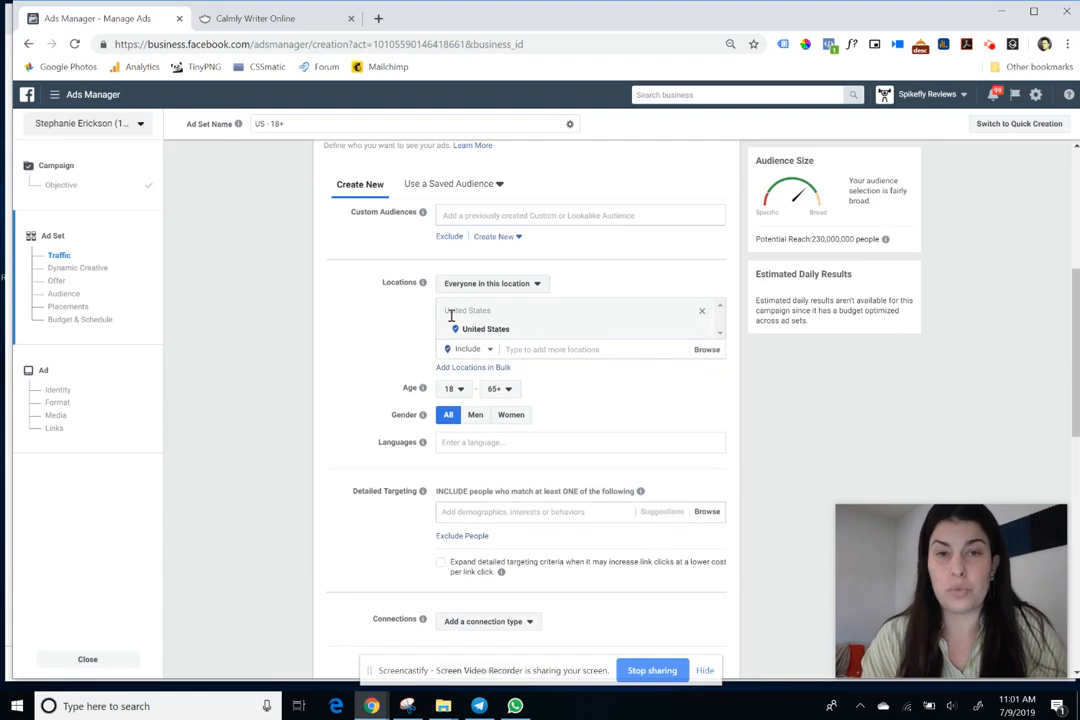
click(517, 351)
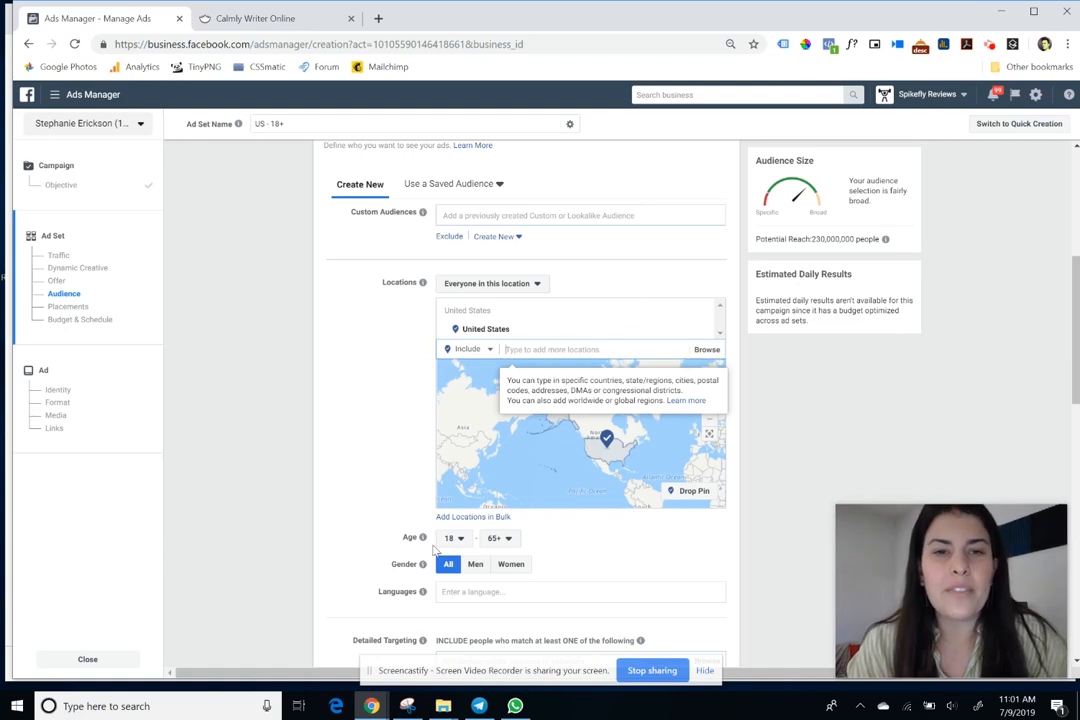
Set the audience's minimum age to 55.
scroll(437, 530, down, 1)
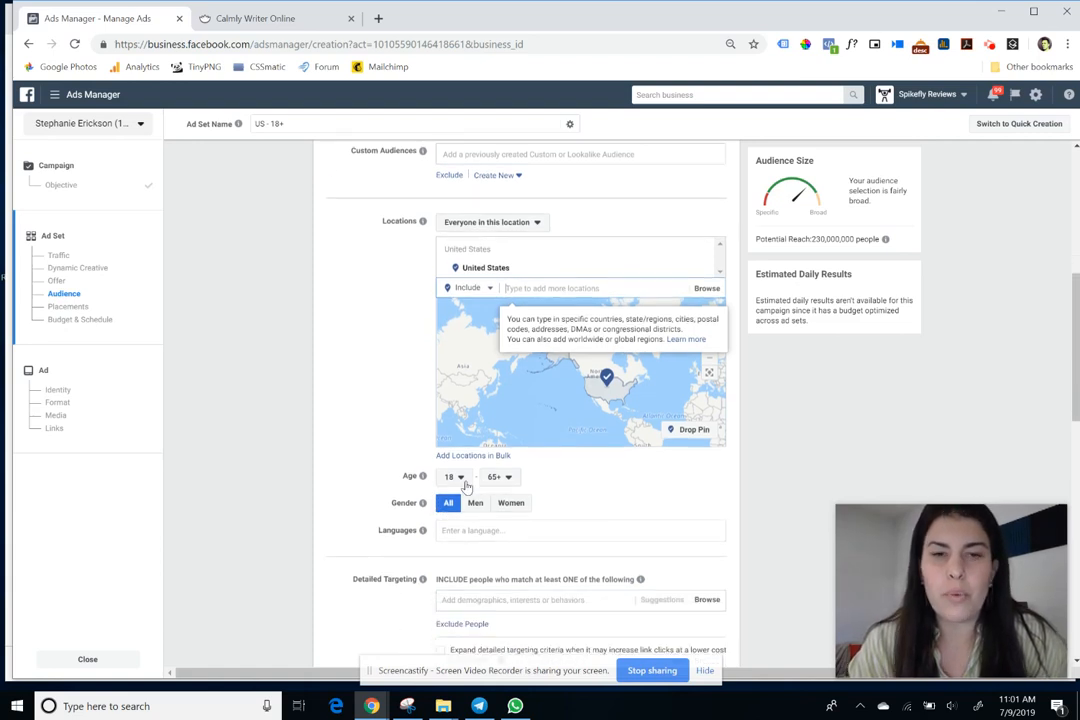
click(460, 478)
click(464, 485)
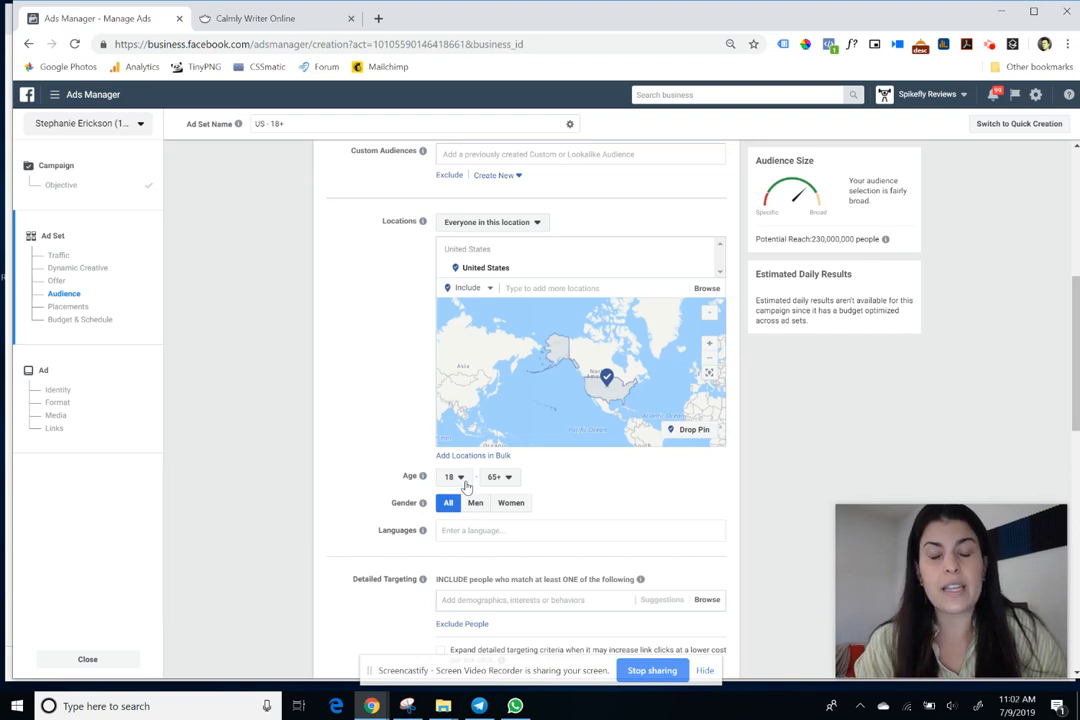
click(462, 478)
scroll(461, 430, down, 3)
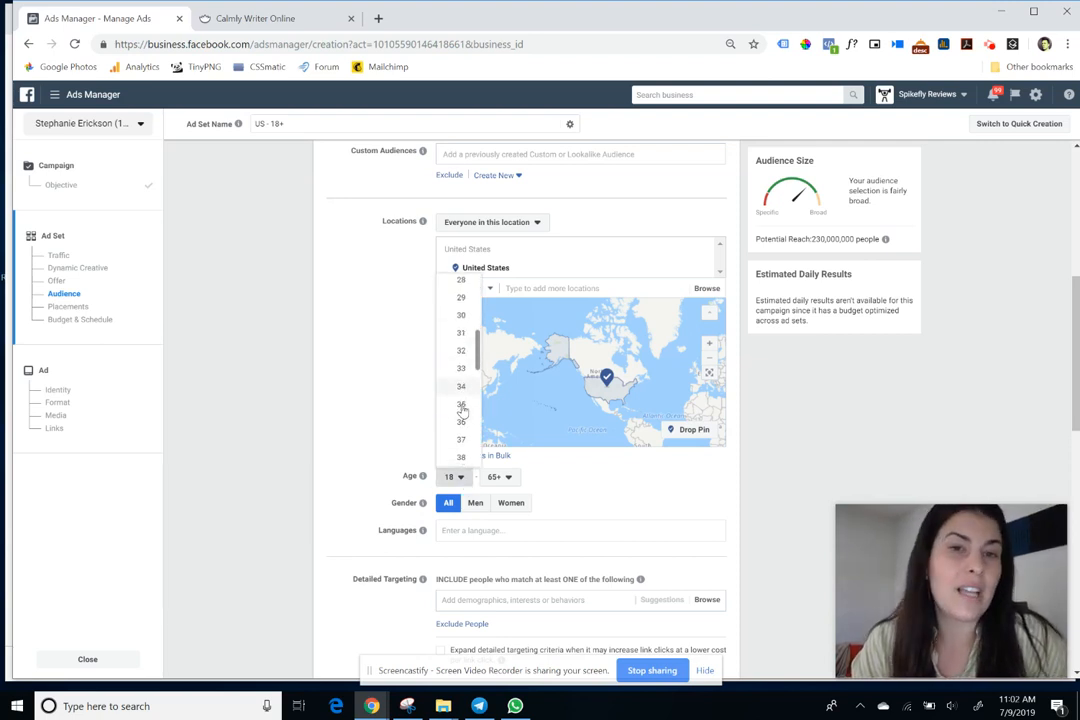
scroll(462, 410, down, 4)
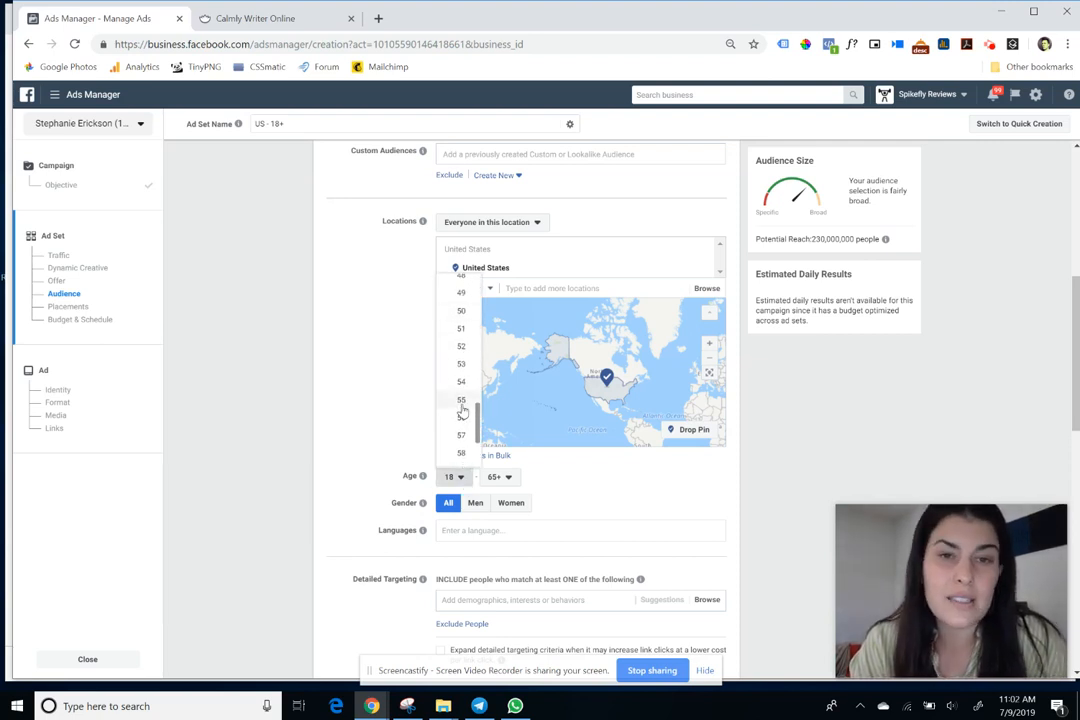
click(461, 400)
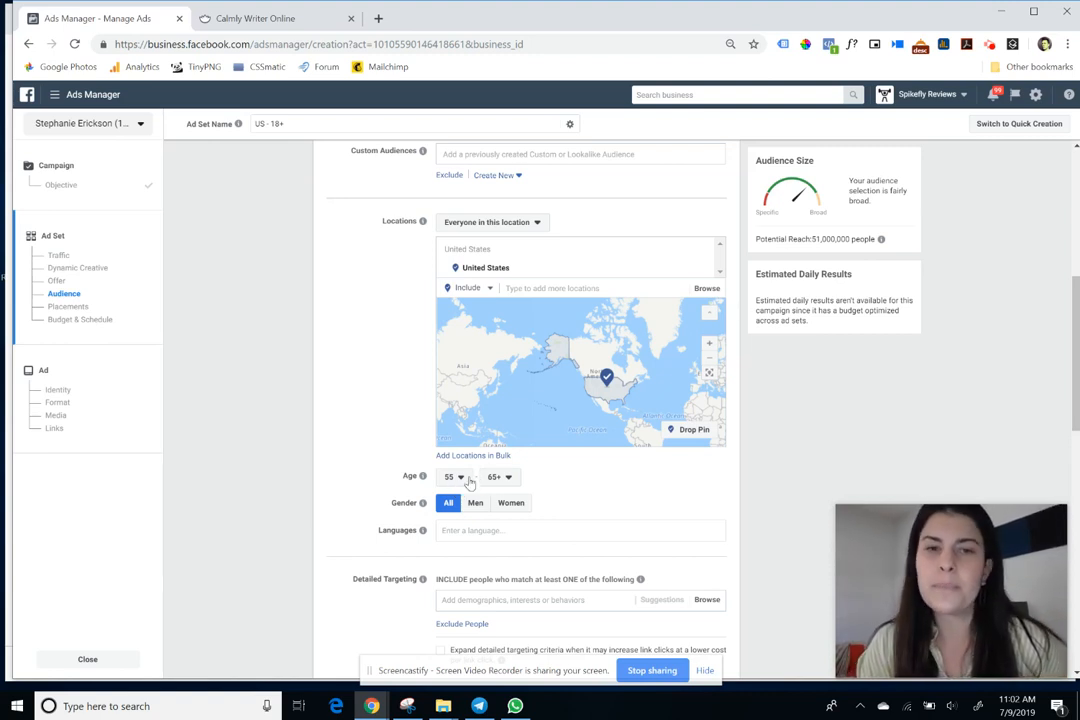
Review the audience's gender, language, detailed targeting and connection options down to the placements section.
scroll(470, 482, down, 2)
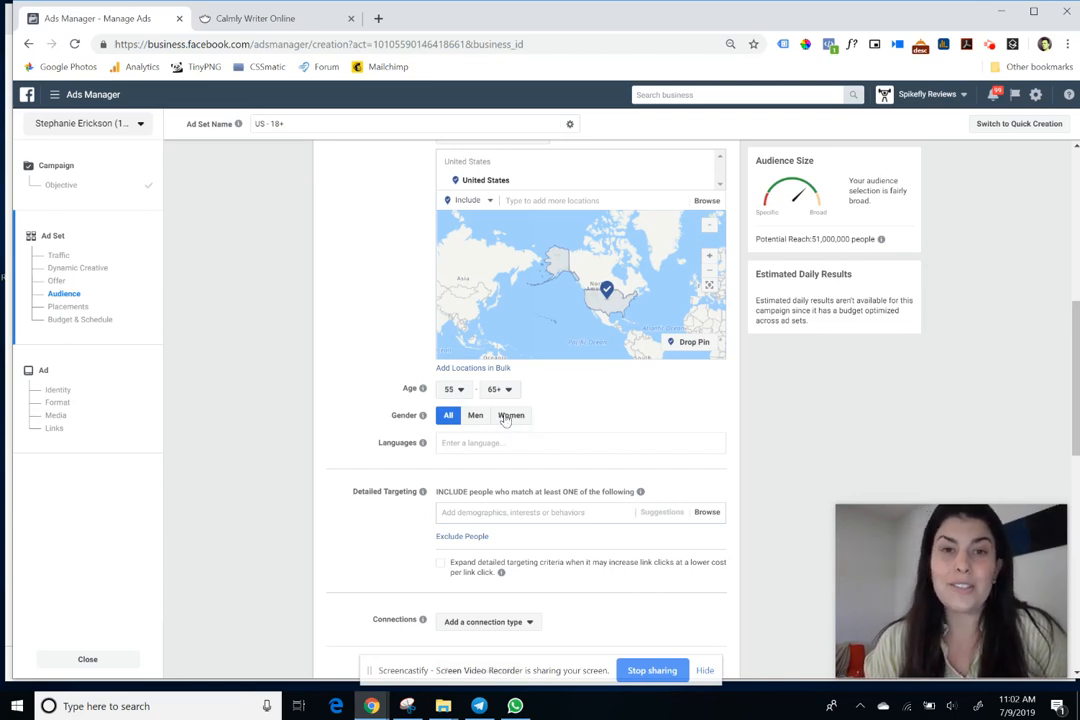
scroll(395, 520, down, 2)
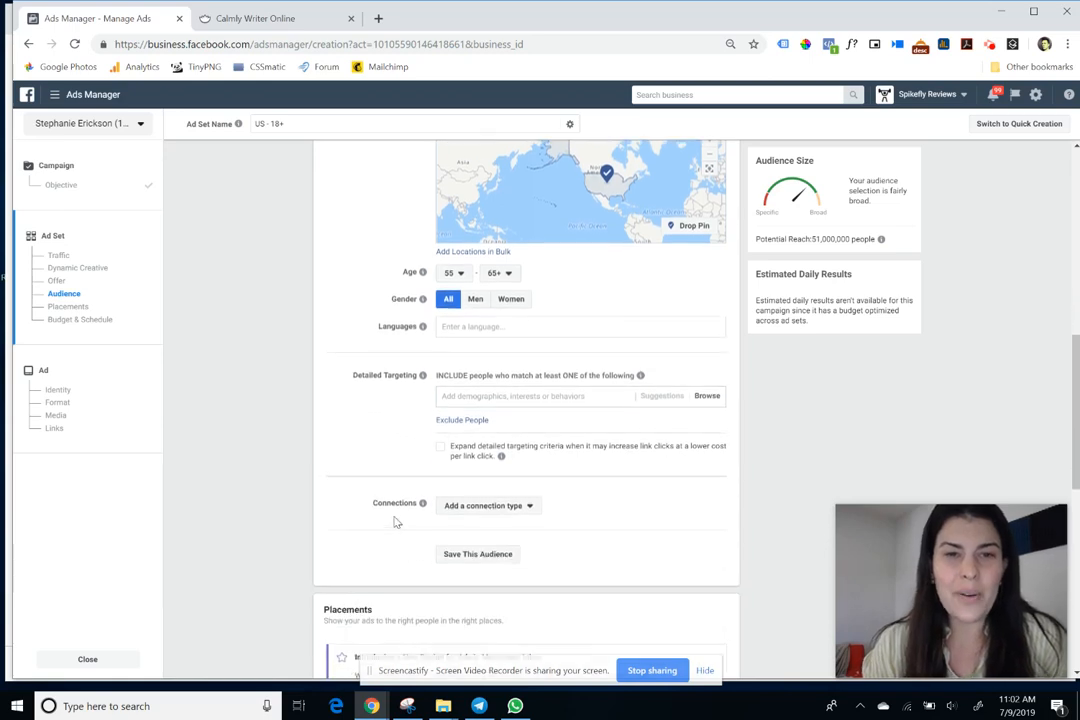
scroll(420, 522, up, 3)
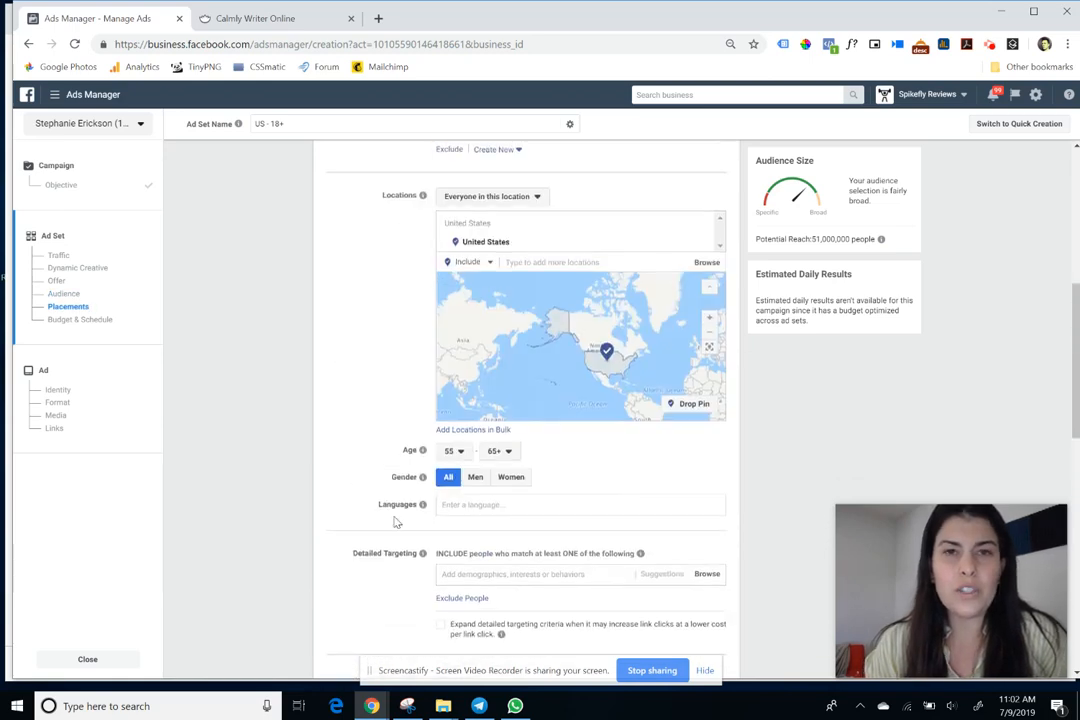
scroll(395, 366, down, 2)
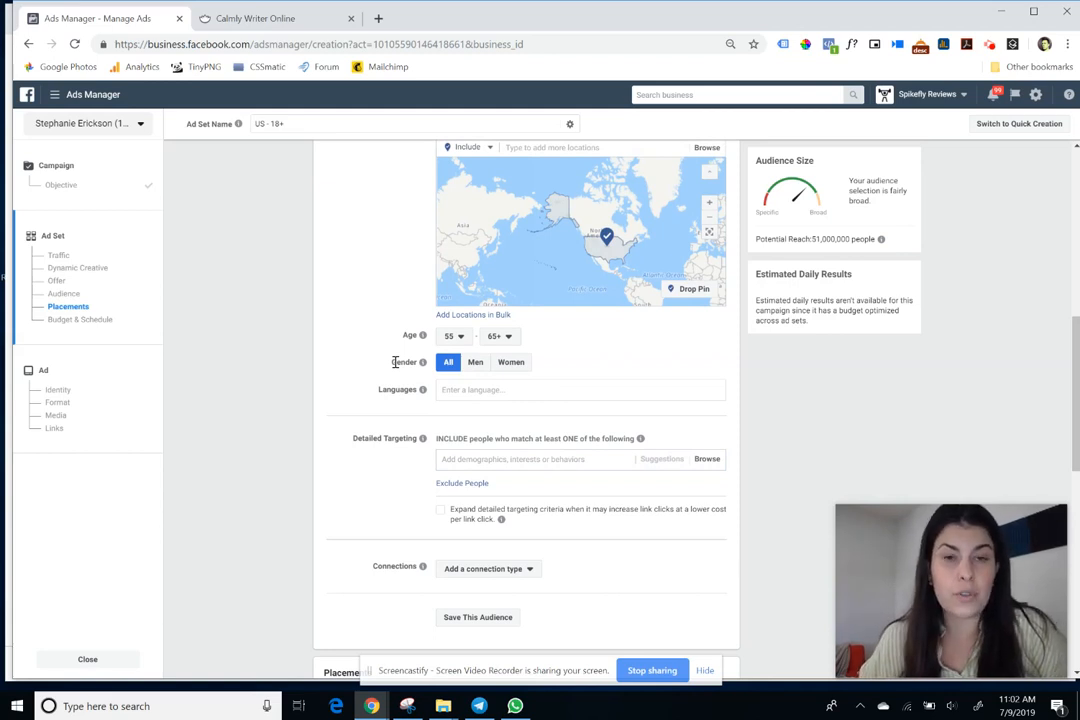
scroll(396, 362, down, 2)
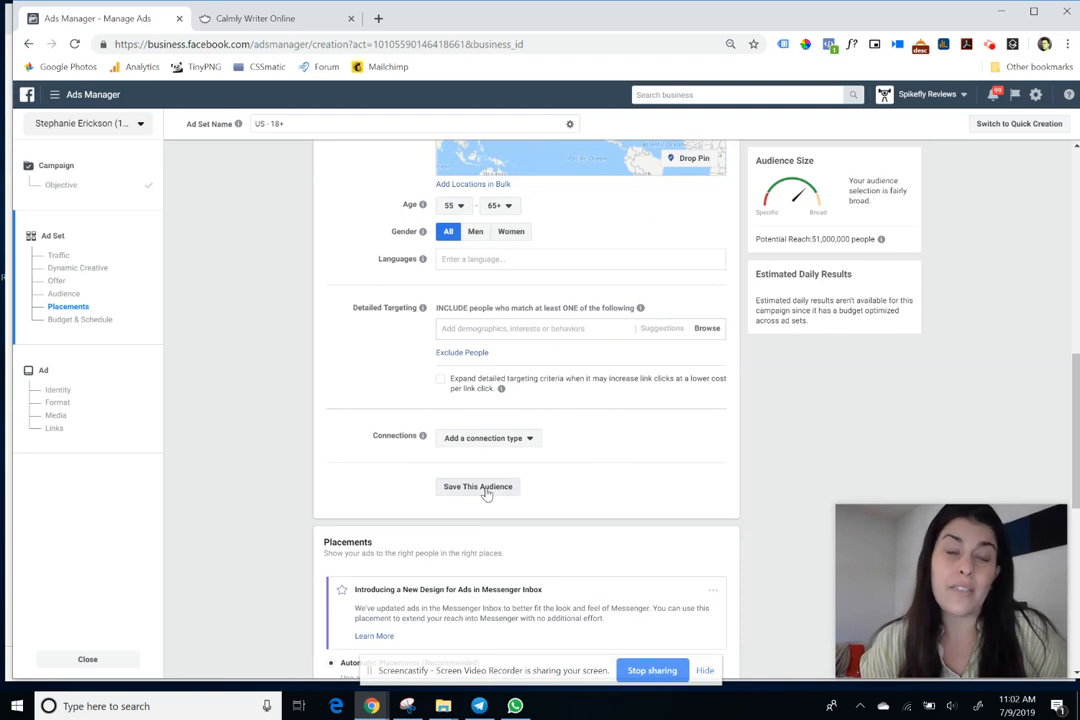
Save the configured audience under the name "test audience".
scroll(485, 493, up, 3)
scroll(489, 486, down, 2)
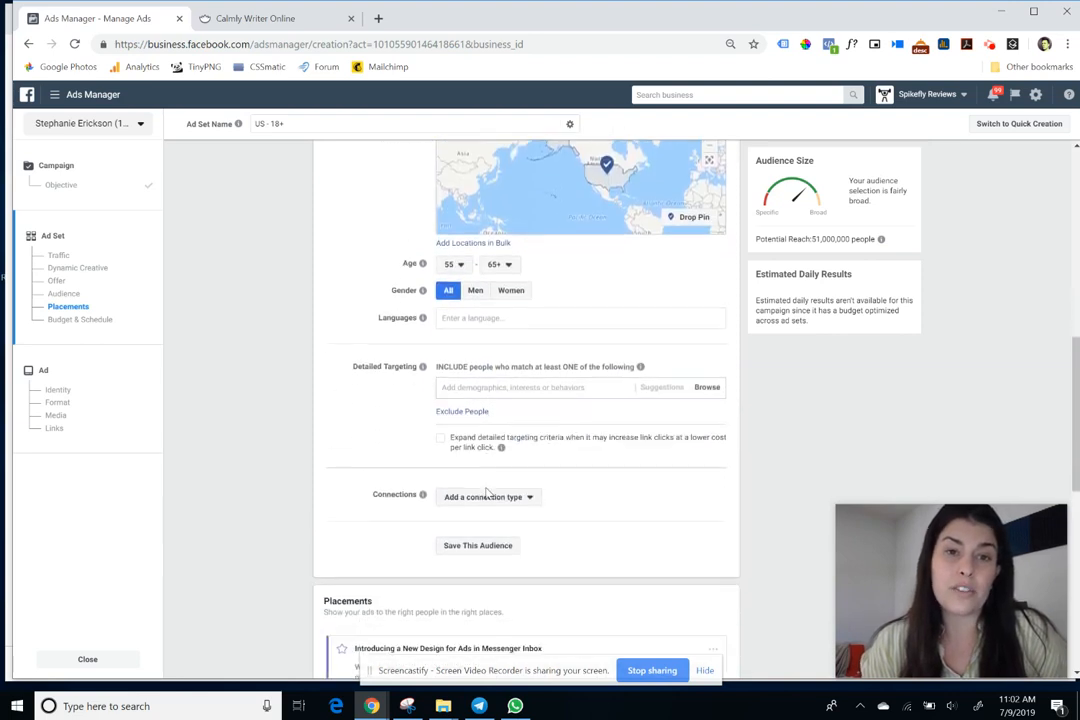
click(477, 503)
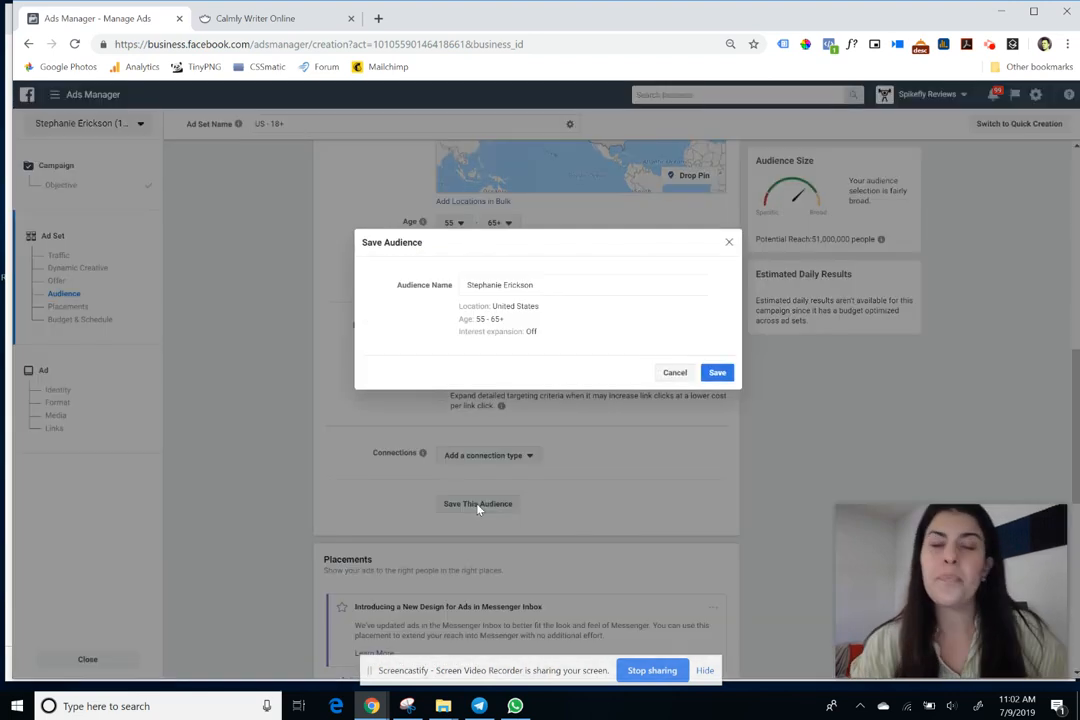
triple_click(492, 286)
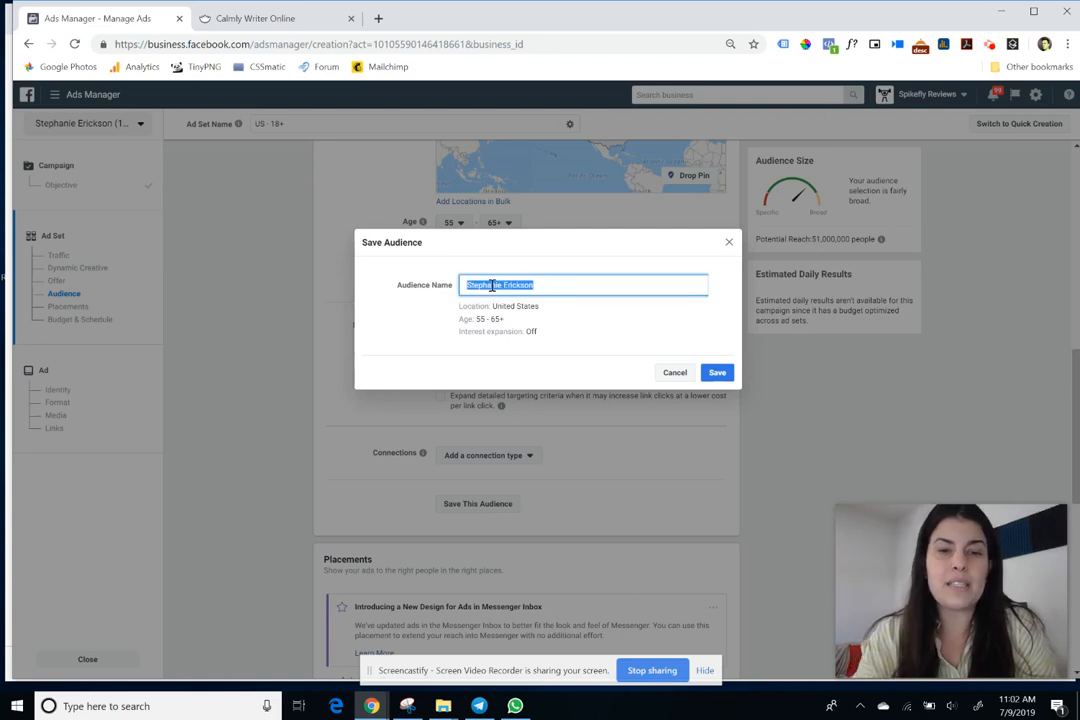
text(test audience)
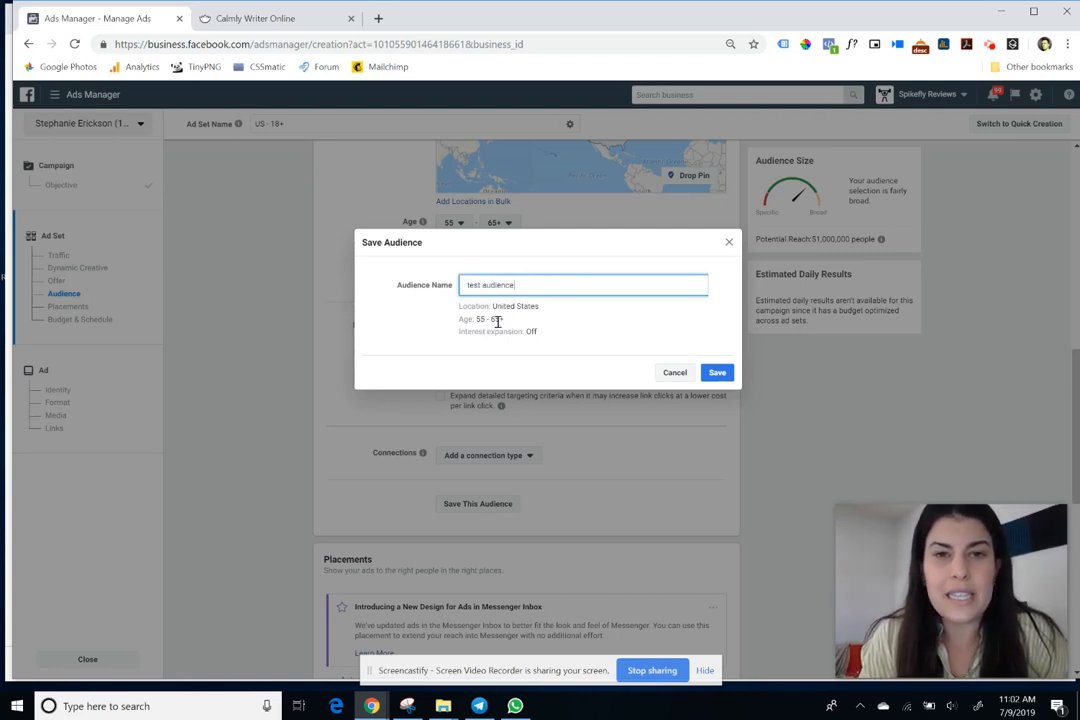
click(718, 373)
Browse the list of saved audiences and choose "test audience" for the ad set.
scroll(635, 368, down, 5)
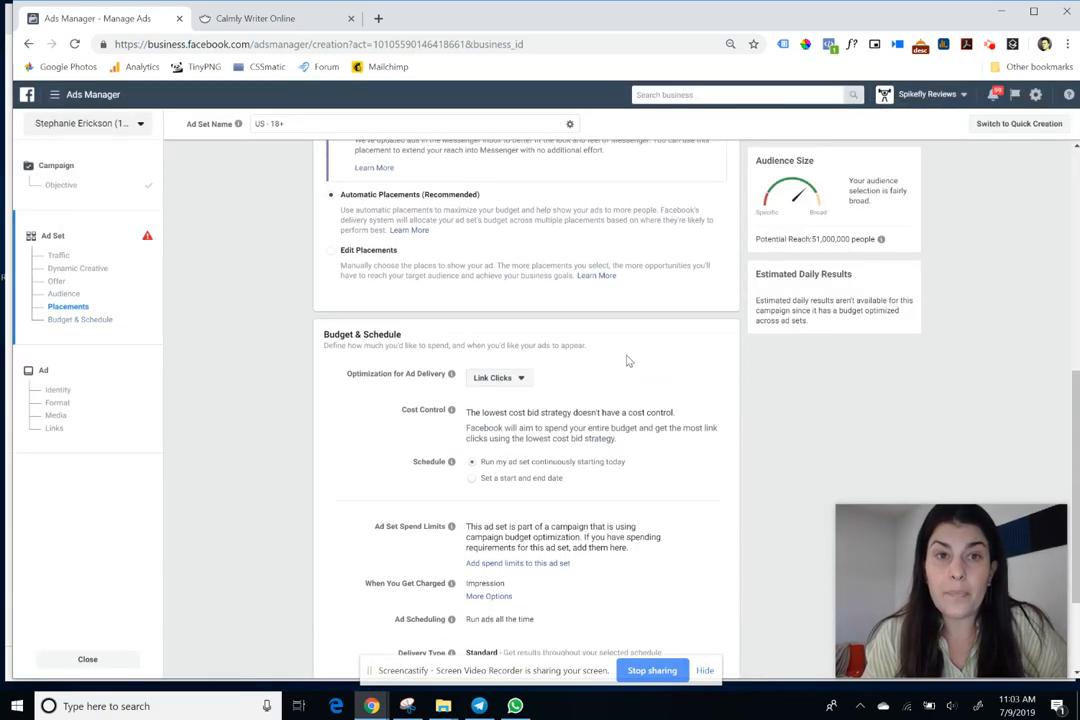
scroll(628, 361, up, 4)
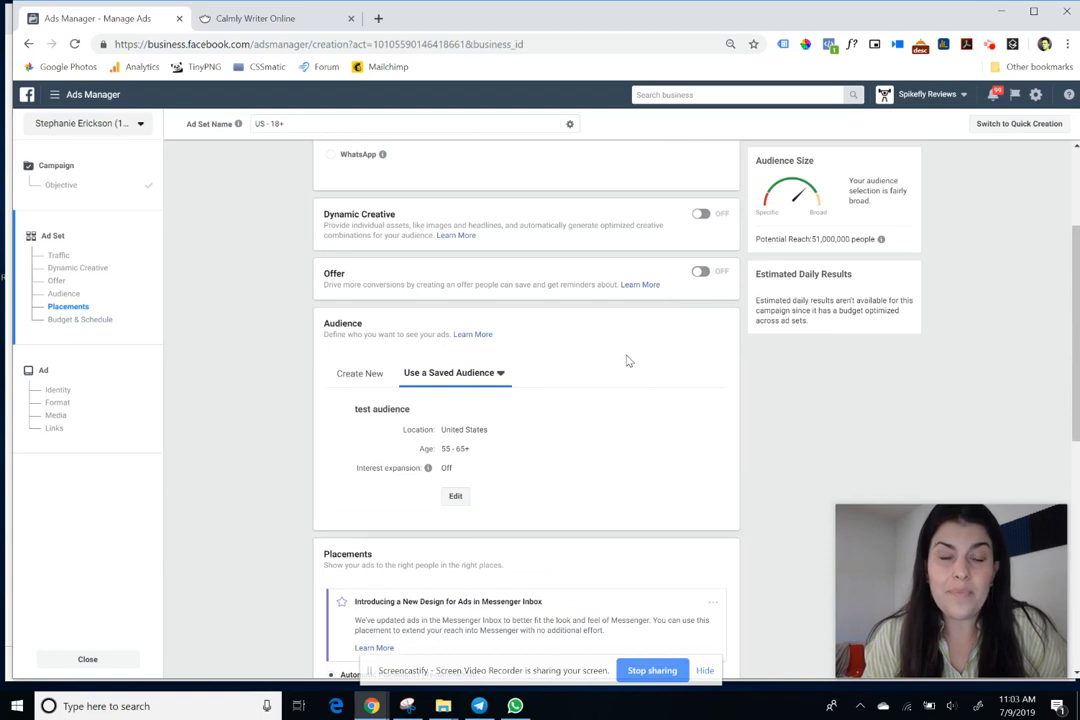
click(473, 378)
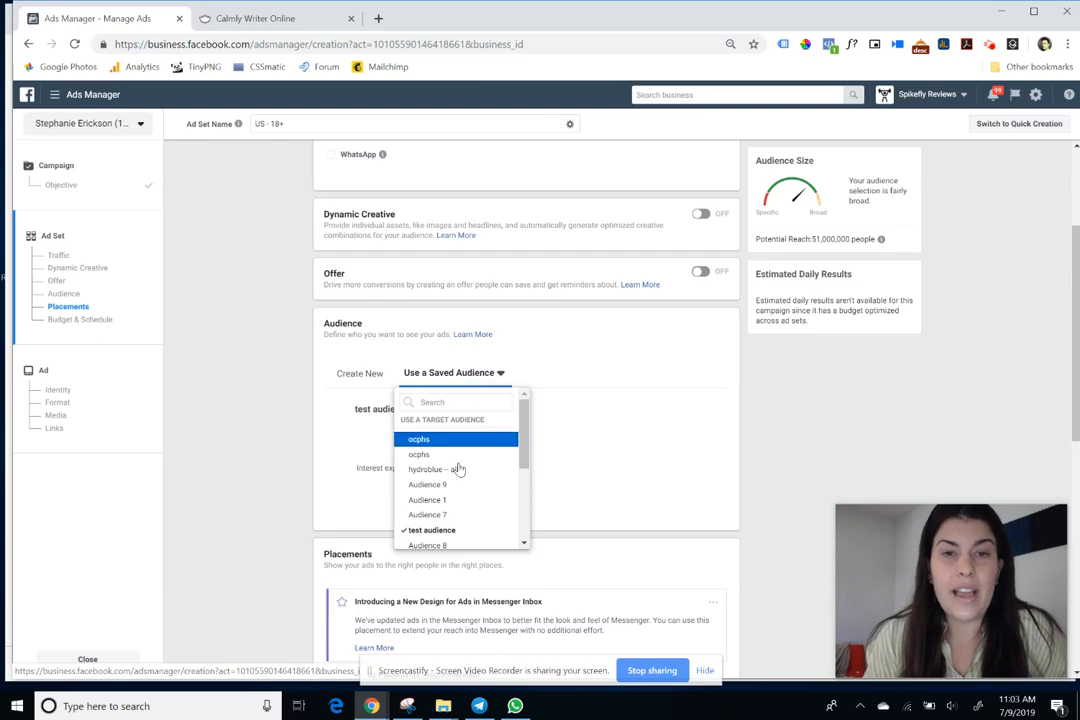
scroll(460, 479, down, 2)
scroll(460, 479, down, 5)
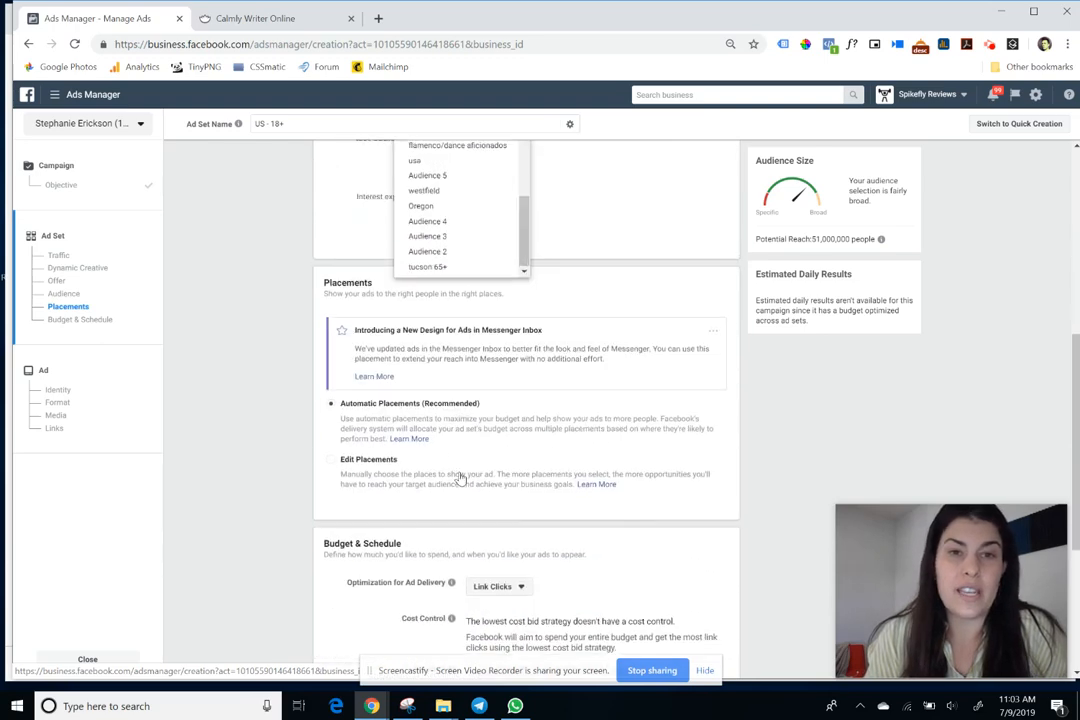
scroll(450, 540, up, 5)
scroll(446, 541, up, 5)
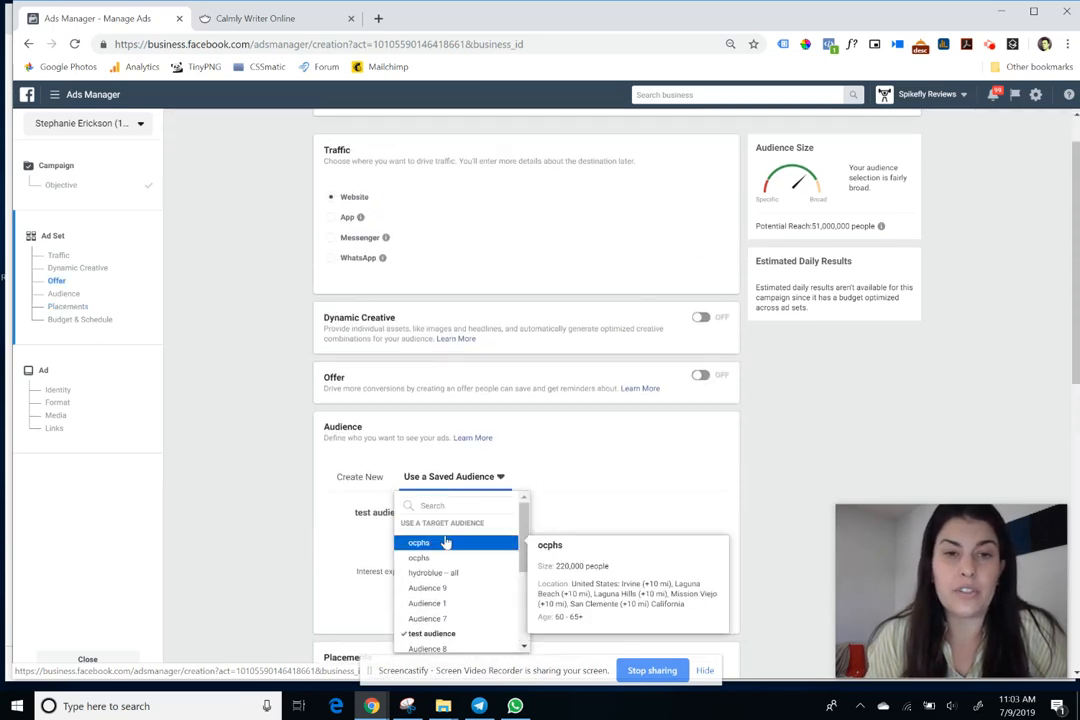
click(438, 636)
Show the ad set's minimum and maximum daily spend limit fields, leave both empty, and continue to the ad.
scroll(554, 535, down, 3)
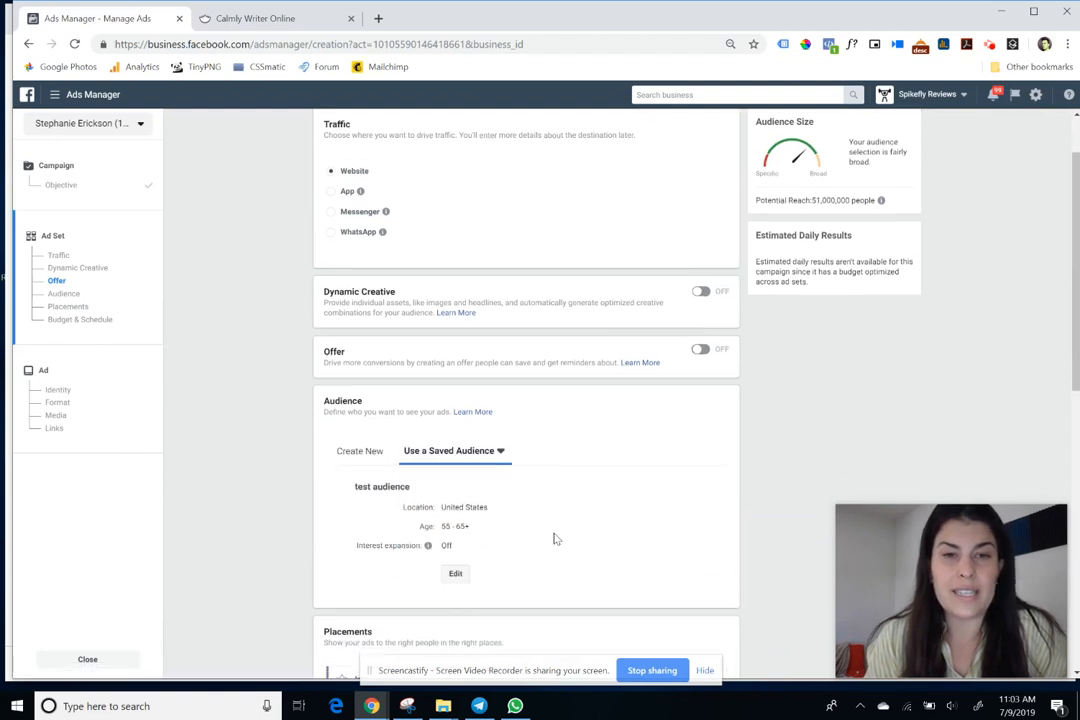
scroll(554, 537, down, 1)
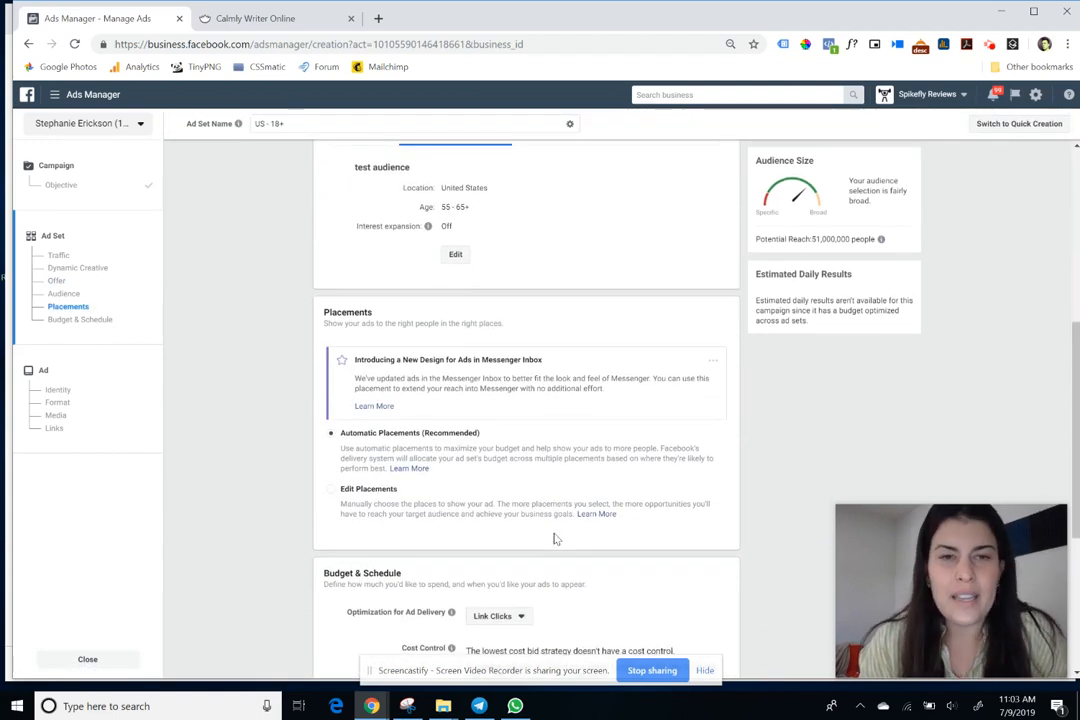
scroll(554, 537, down, 1)
scroll(554, 539, down, 1)
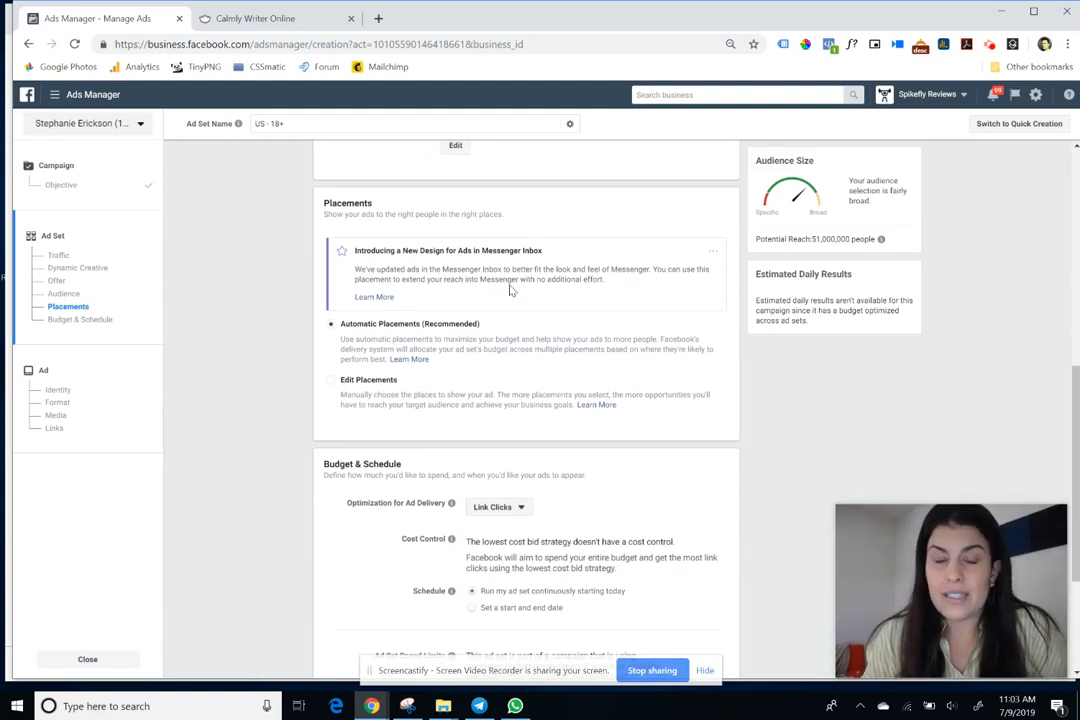
scroll(510, 290, down, 3)
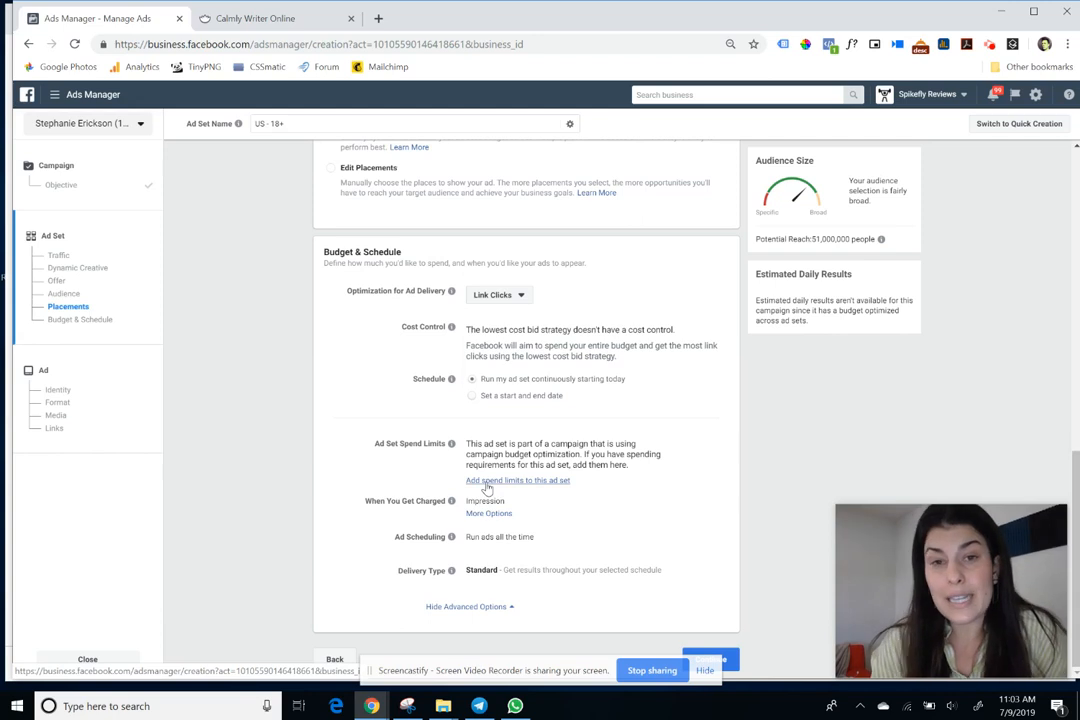
click(488, 484)
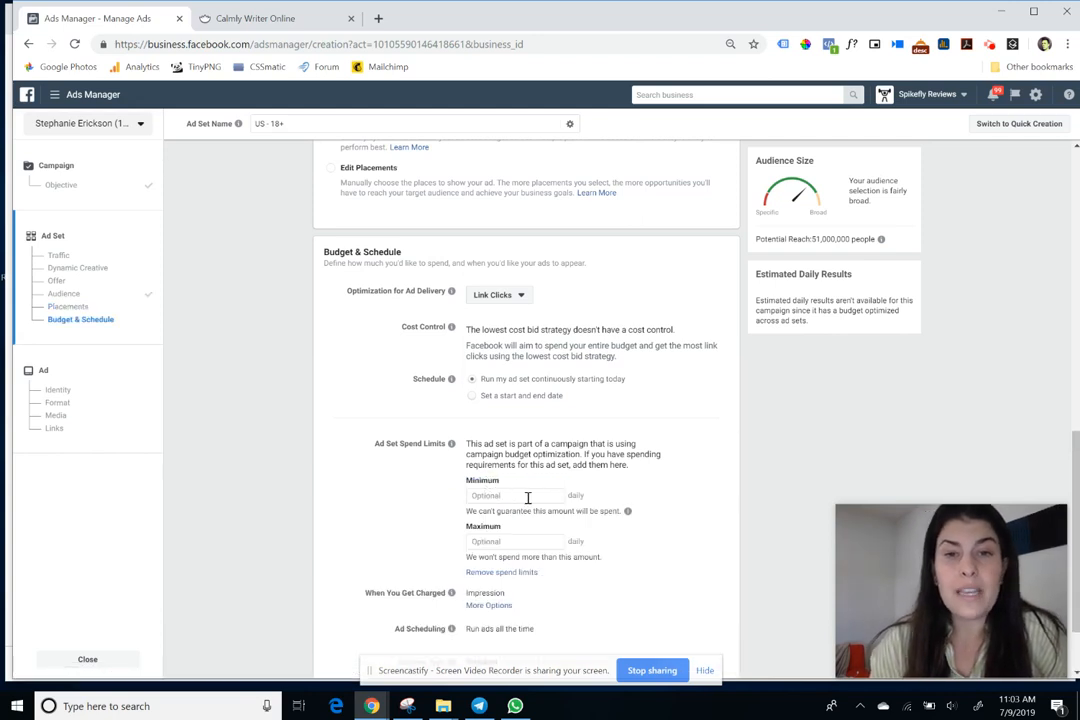
click(527, 496)
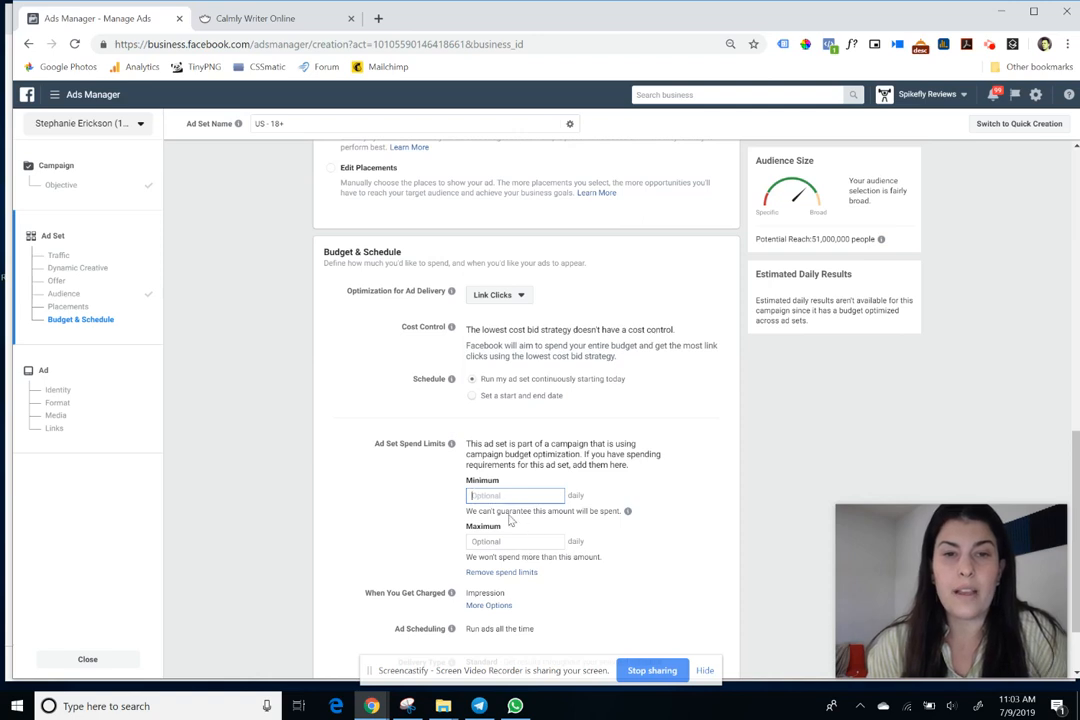
scroll(513, 546, down, 1)
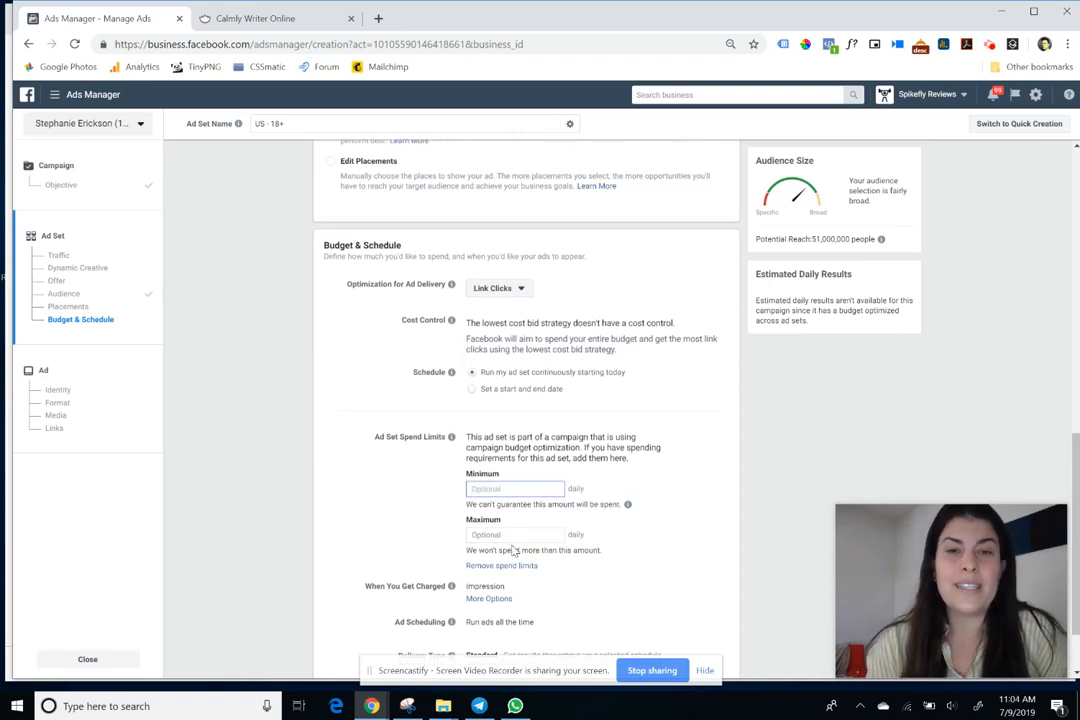
scroll(513, 549, down, 3)
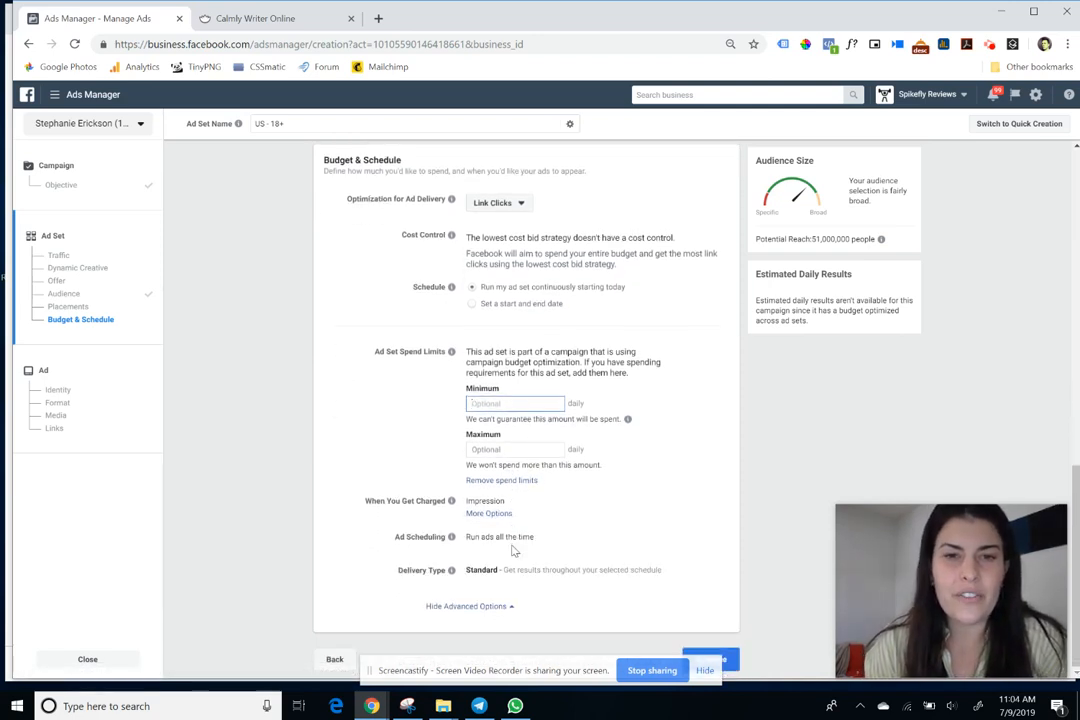
click(733, 664)
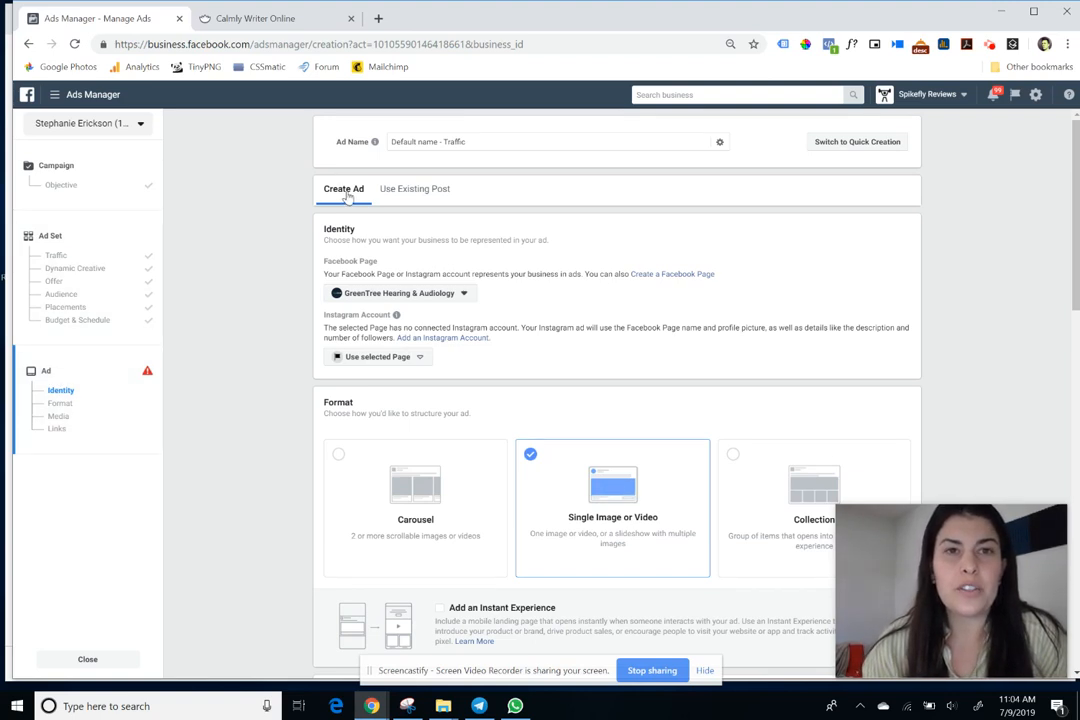
Check the option to use an existing post, return to creating a new ad, and open the ad name for editing.
click(417, 198)
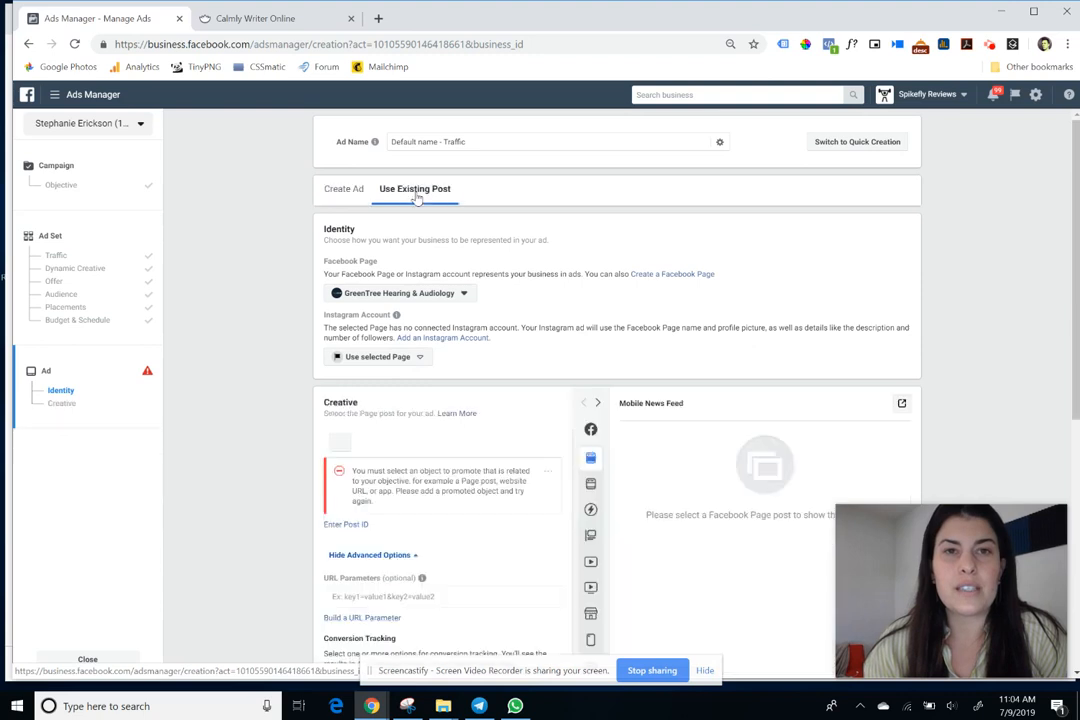
click(336, 196)
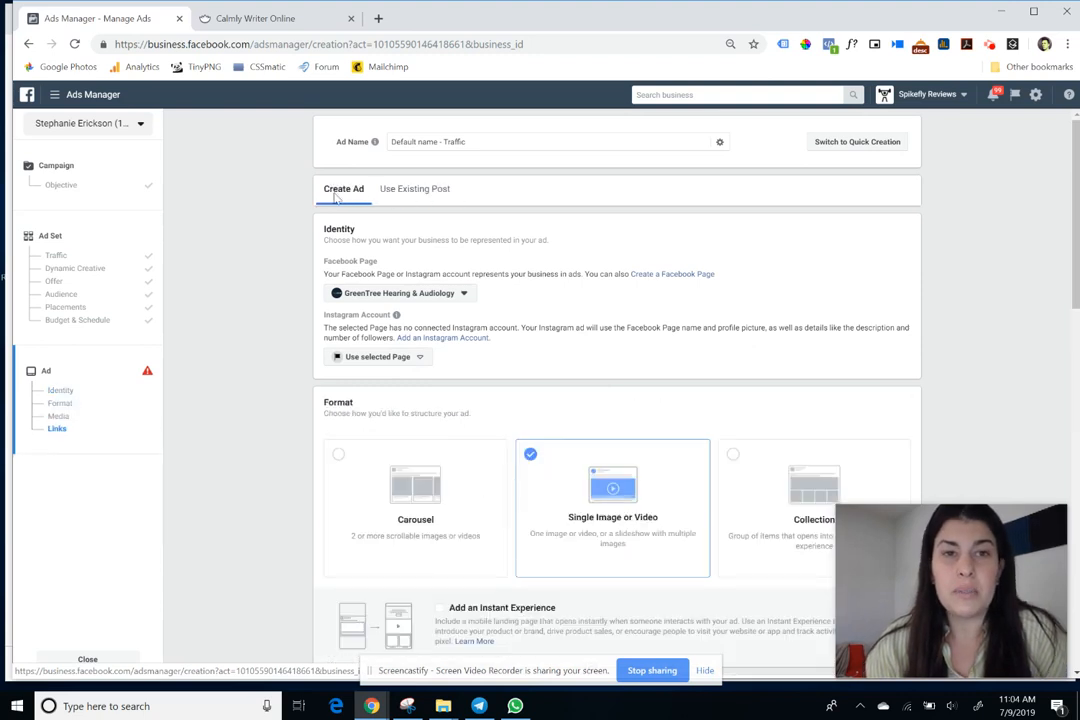
triple_click(444, 141)
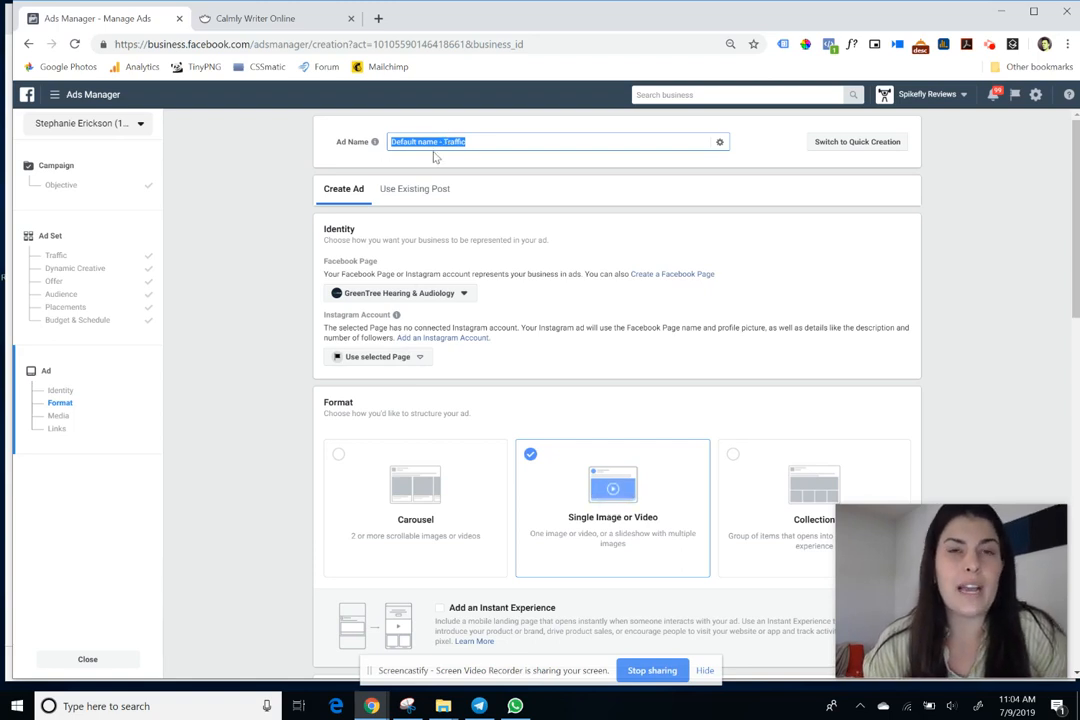
scroll(434, 157, down, 1)
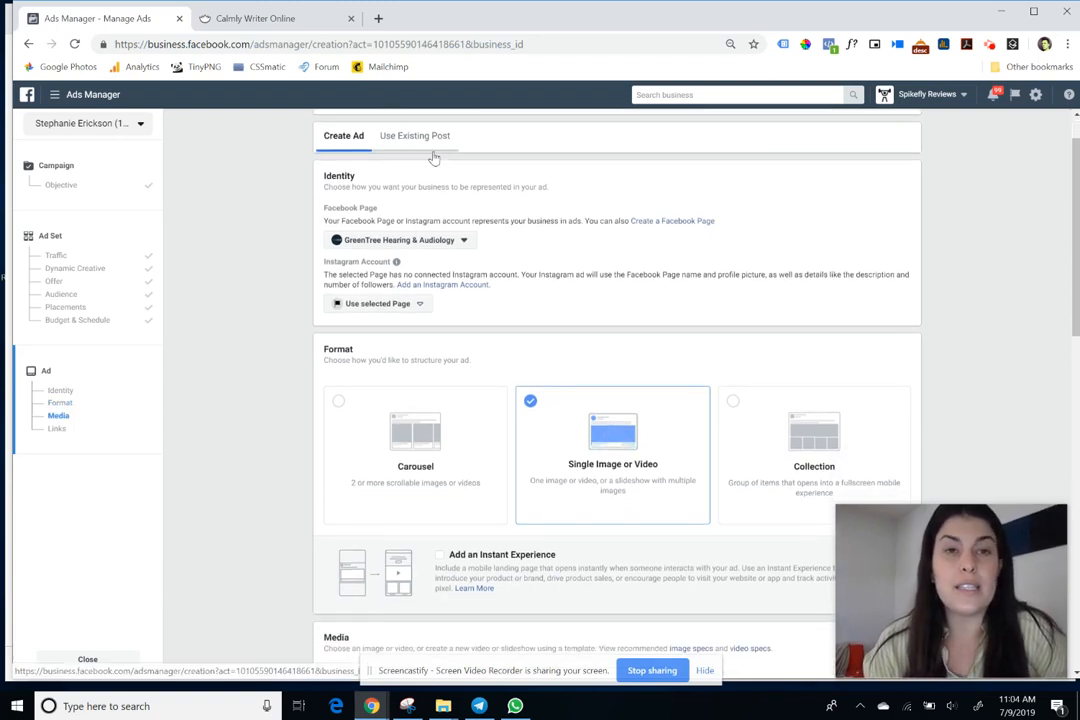
scroll(434, 157, up, 1)
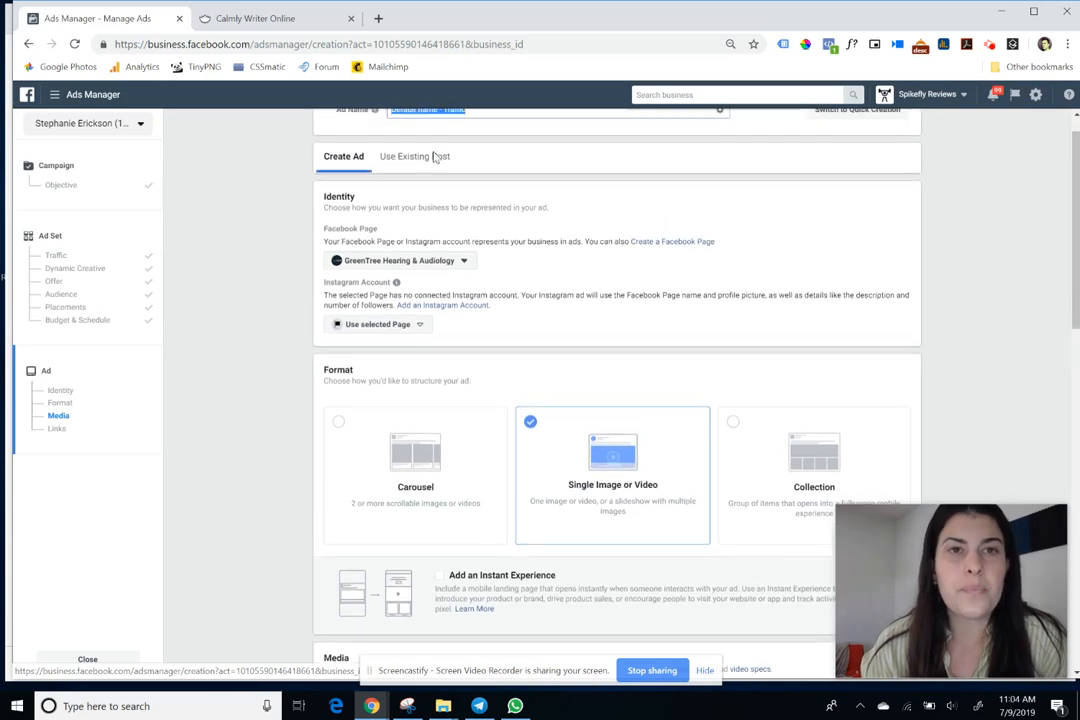
scroll(497, 262, down, 1)
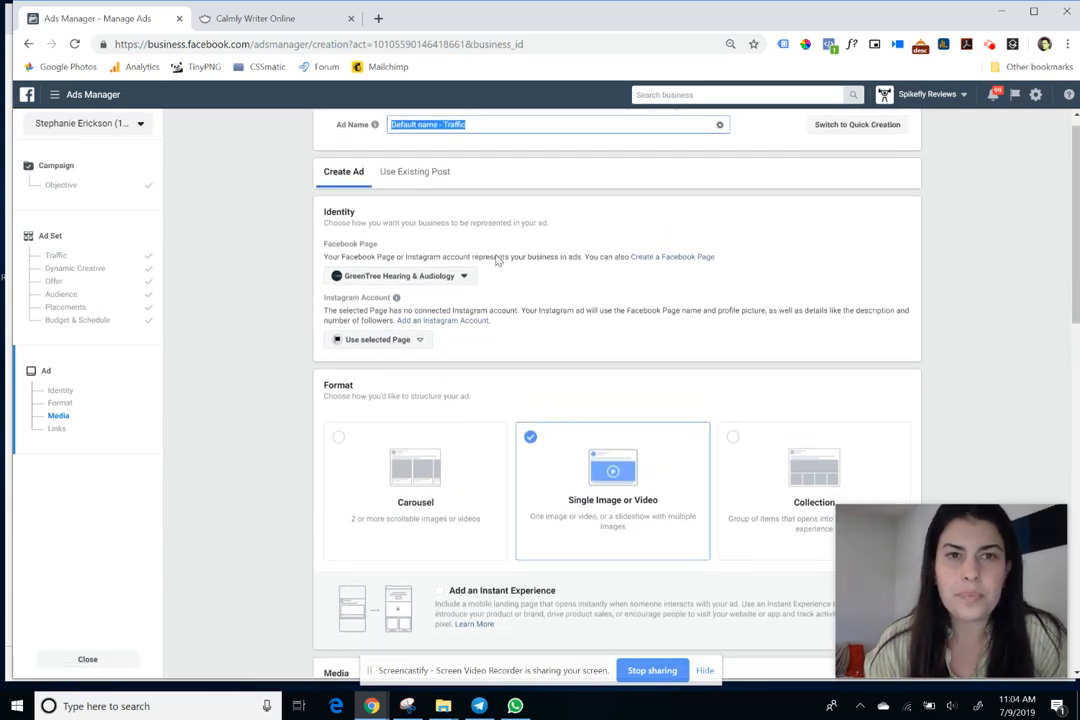
Browse the available Facebook Pages and choose GreenTree Hearing & Audiology as the ad's identity.
click(466, 241)
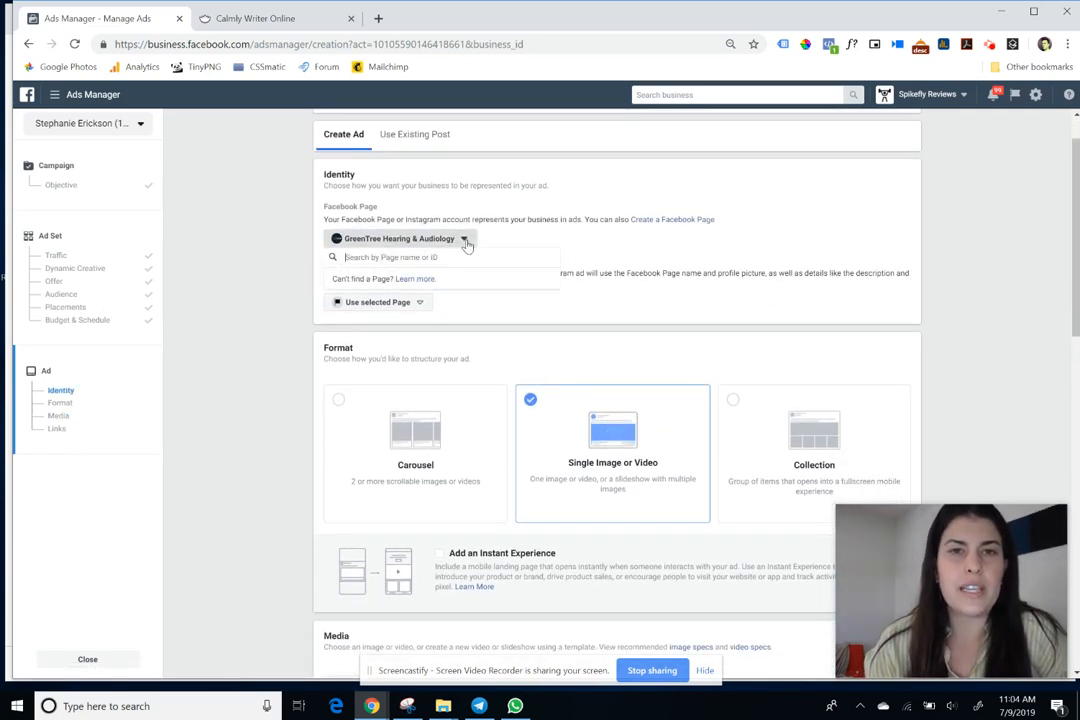
scroll(428, 344, down, 3)
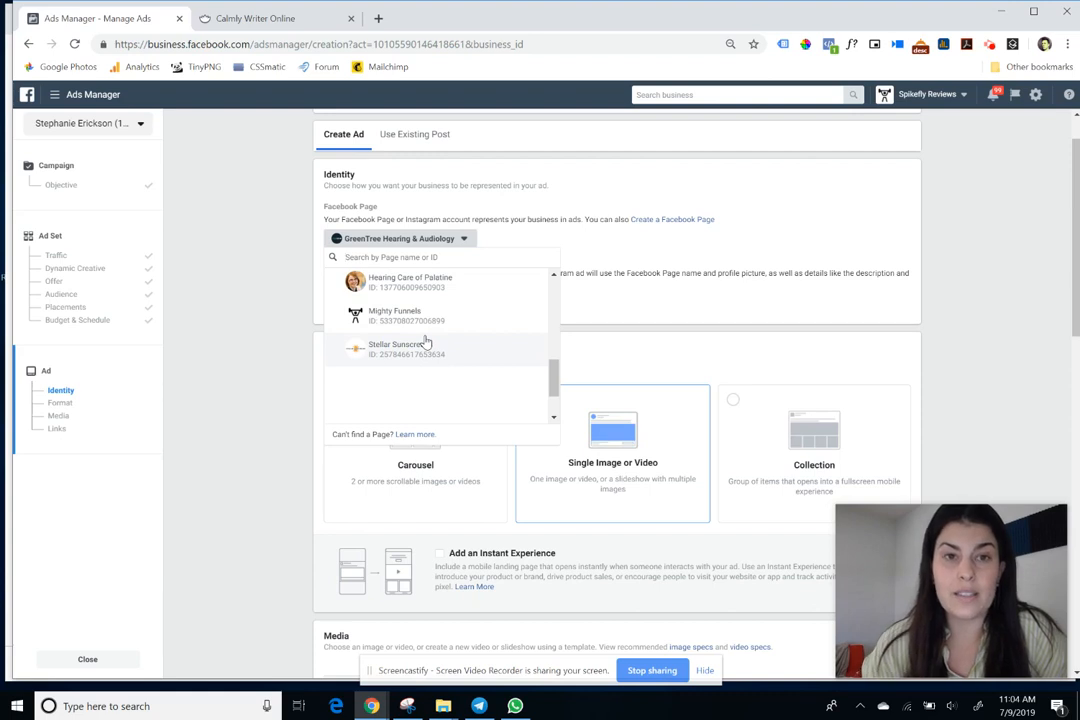
scroll(427, 342, up, 4)
scroll(427, 342, down, 1)
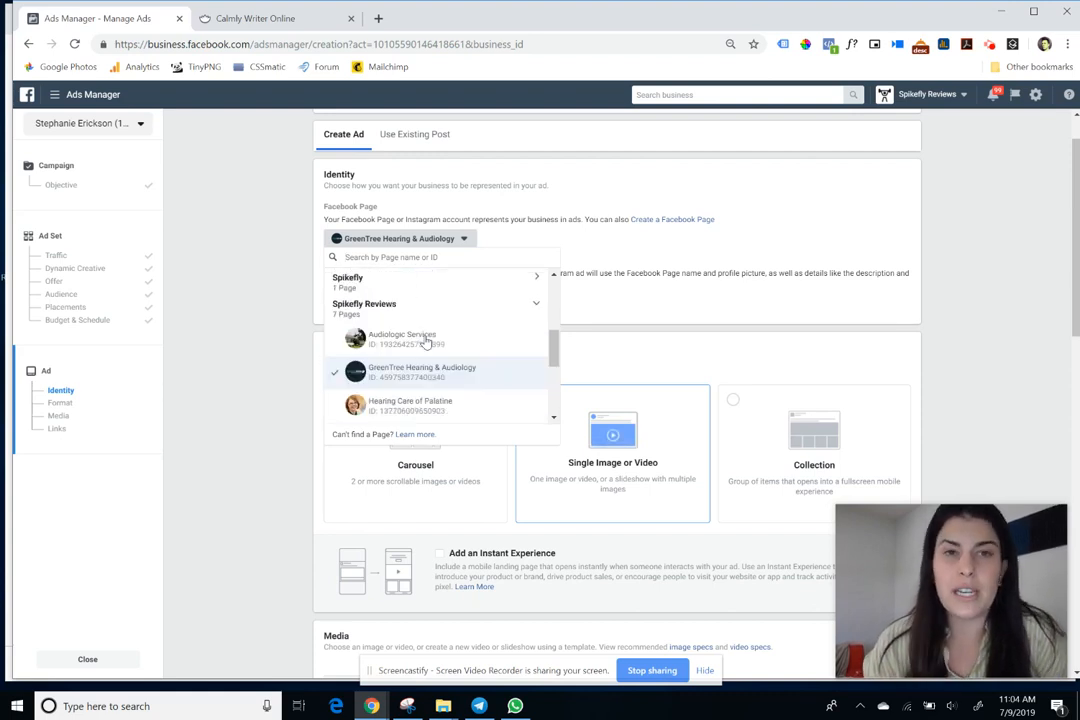
scroll(425, 341, down, 1)
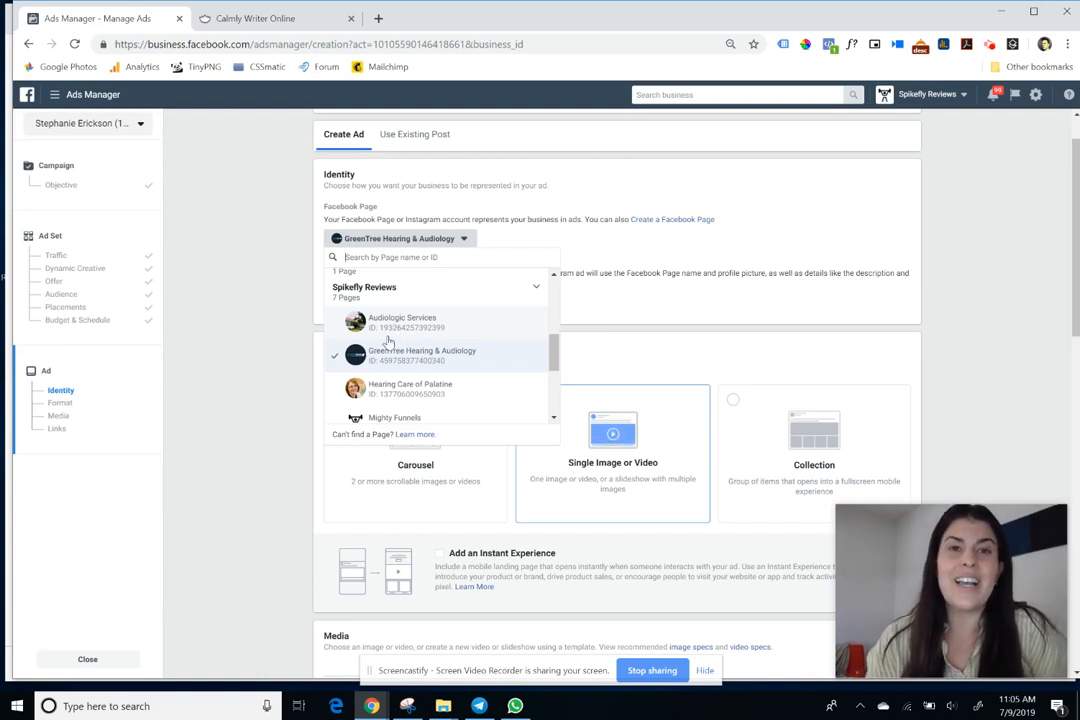
click(397, 356)
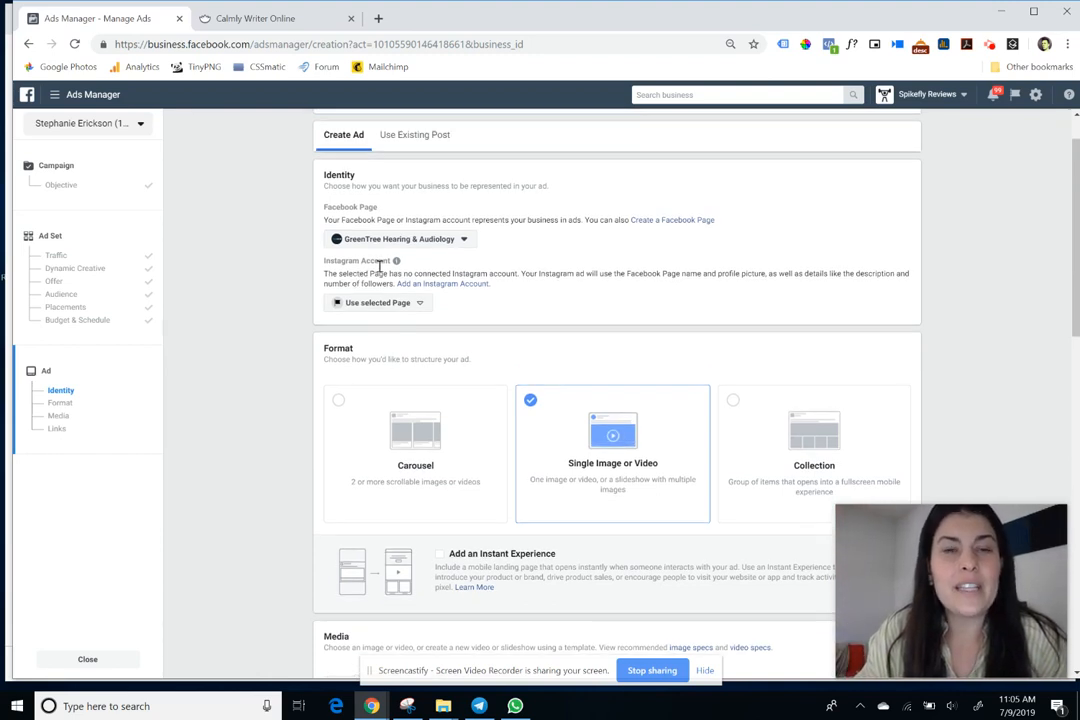
Review the ad's Instagram account, format, Instant Experience and media options.
mouse_move(397, 266)
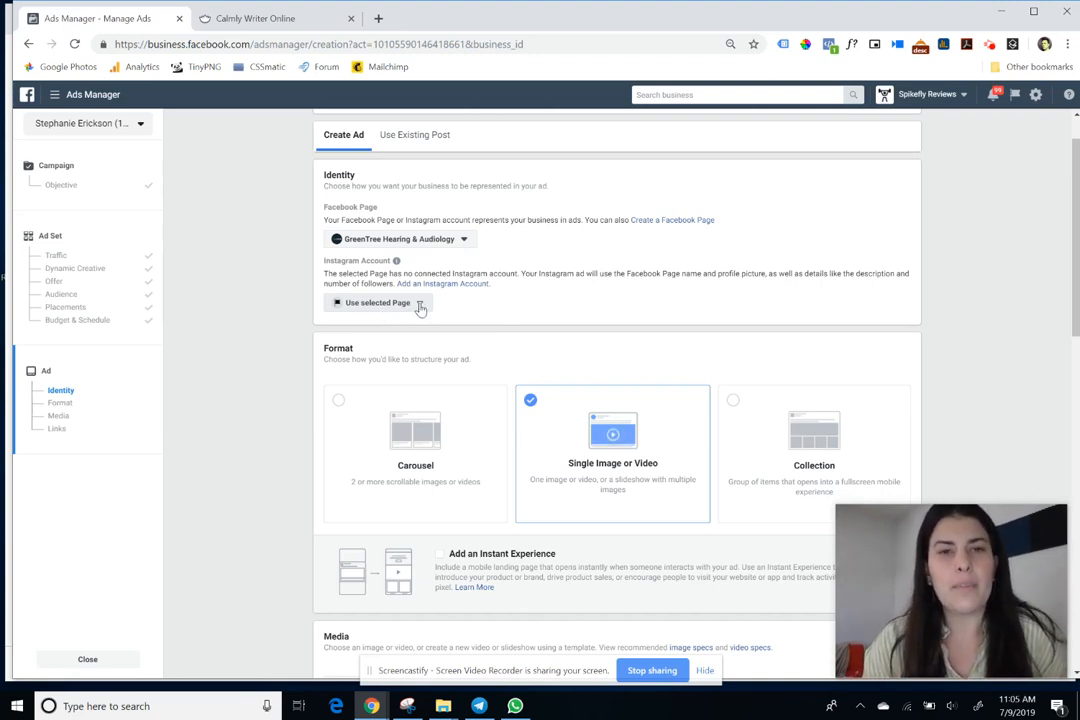
scroll(369, 303, down, 1)
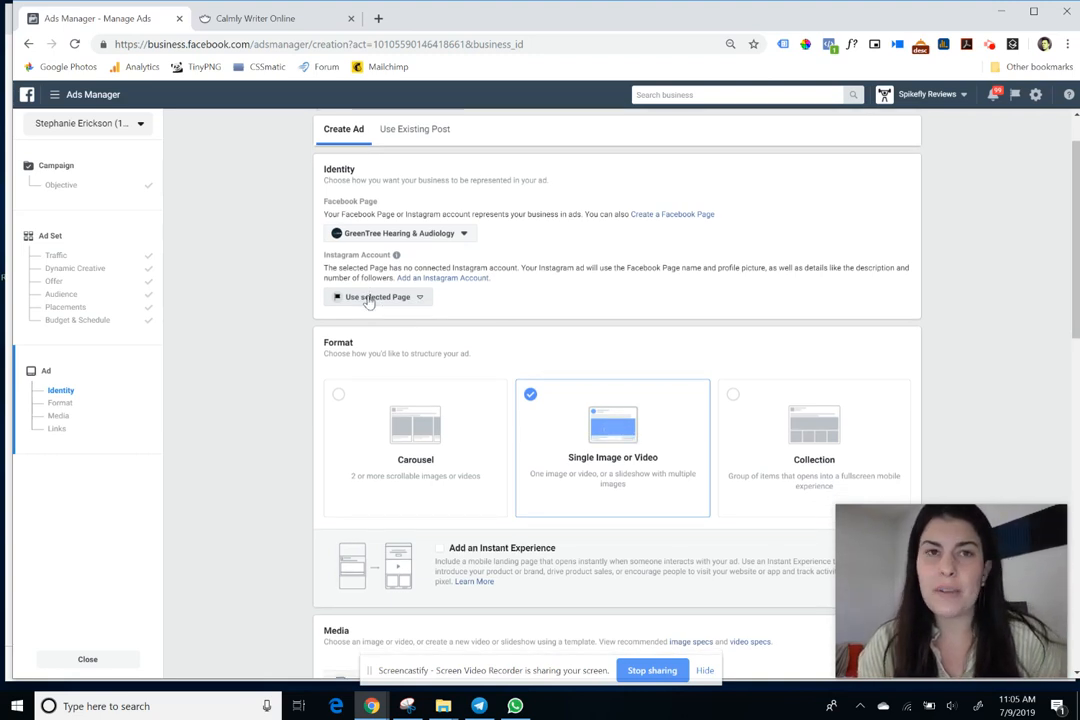
scroll(369, 303, down, 1)
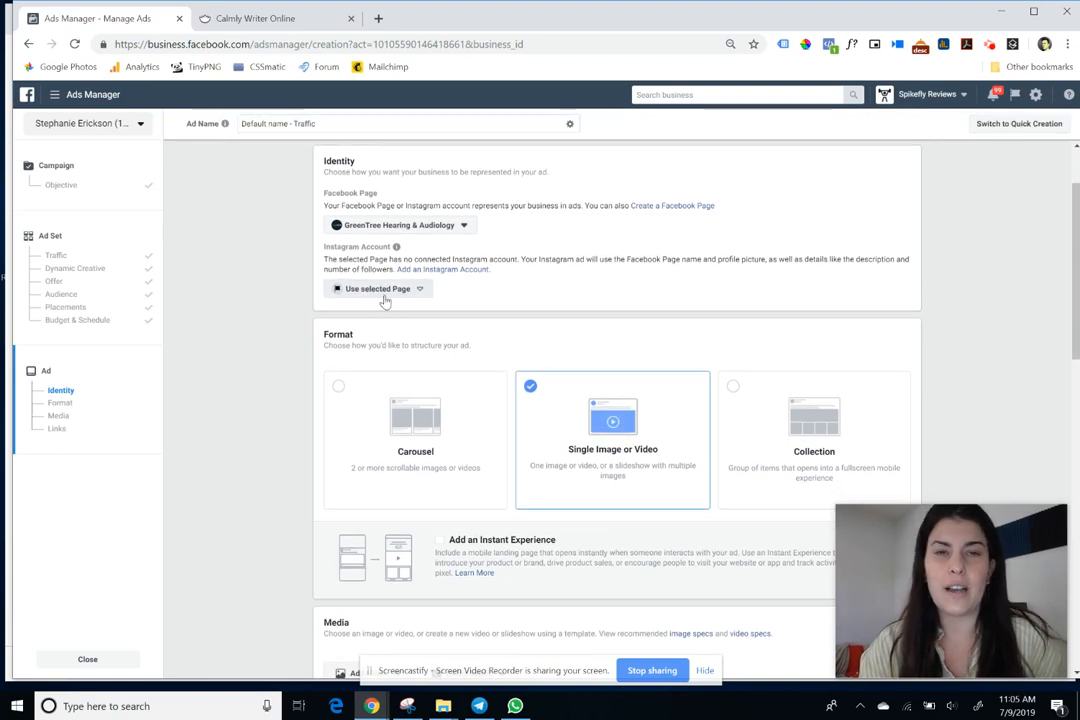
scroll(385, 302, down, 1)
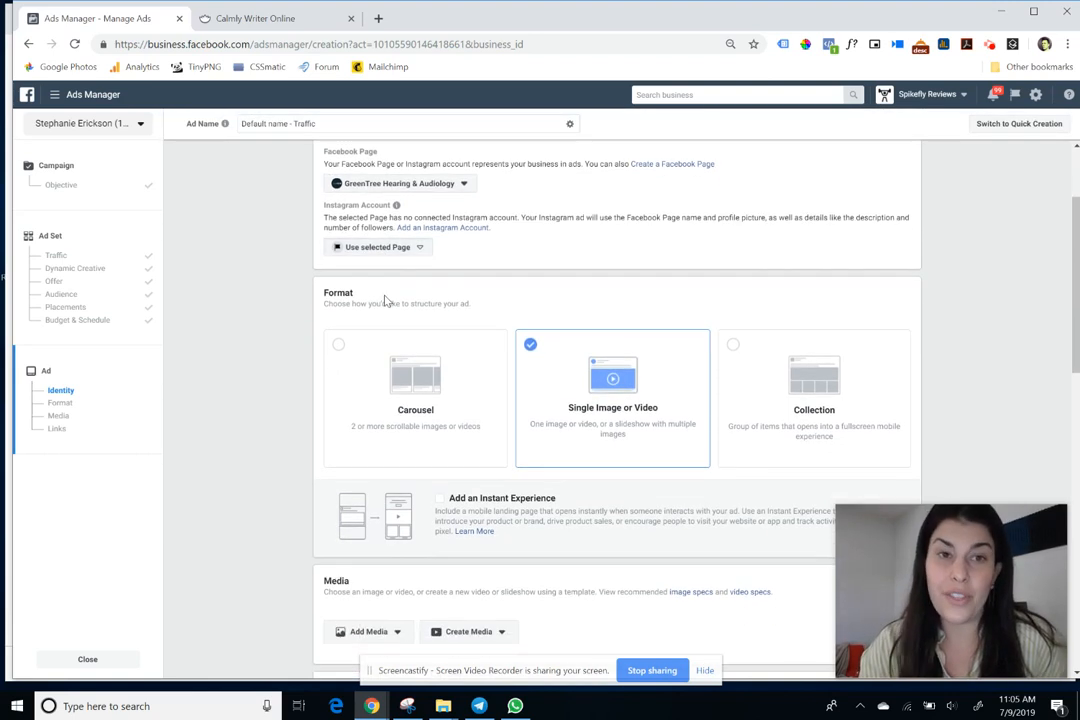
scroll(385, 302, down, 1)
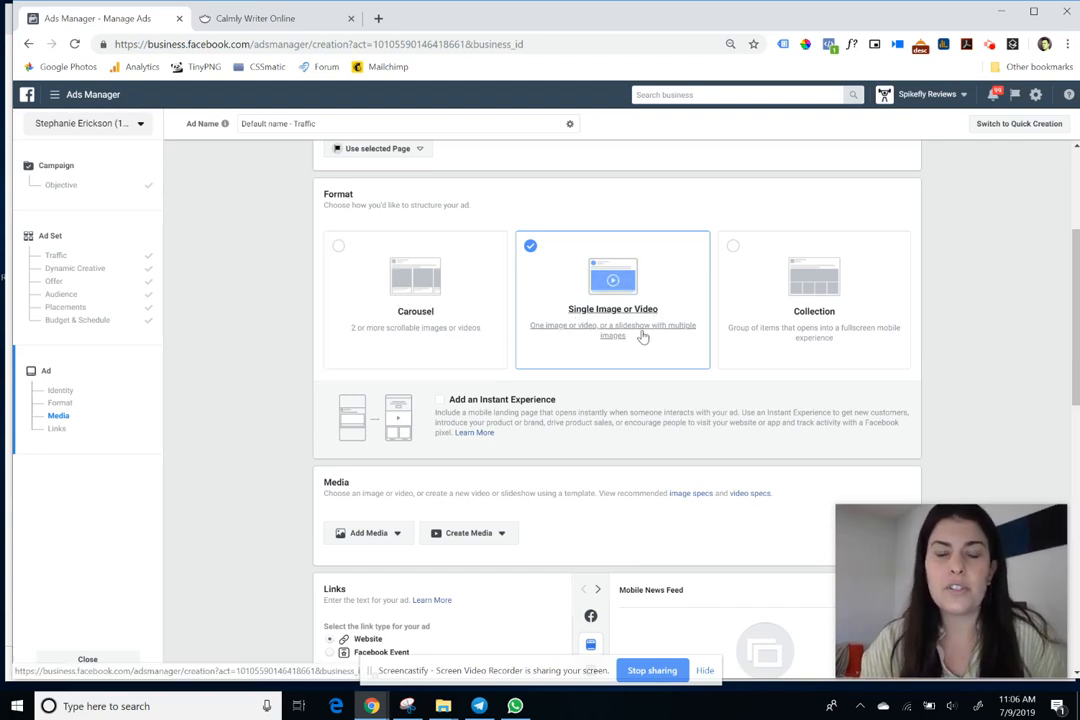
scroll(661, 280, down, 1)
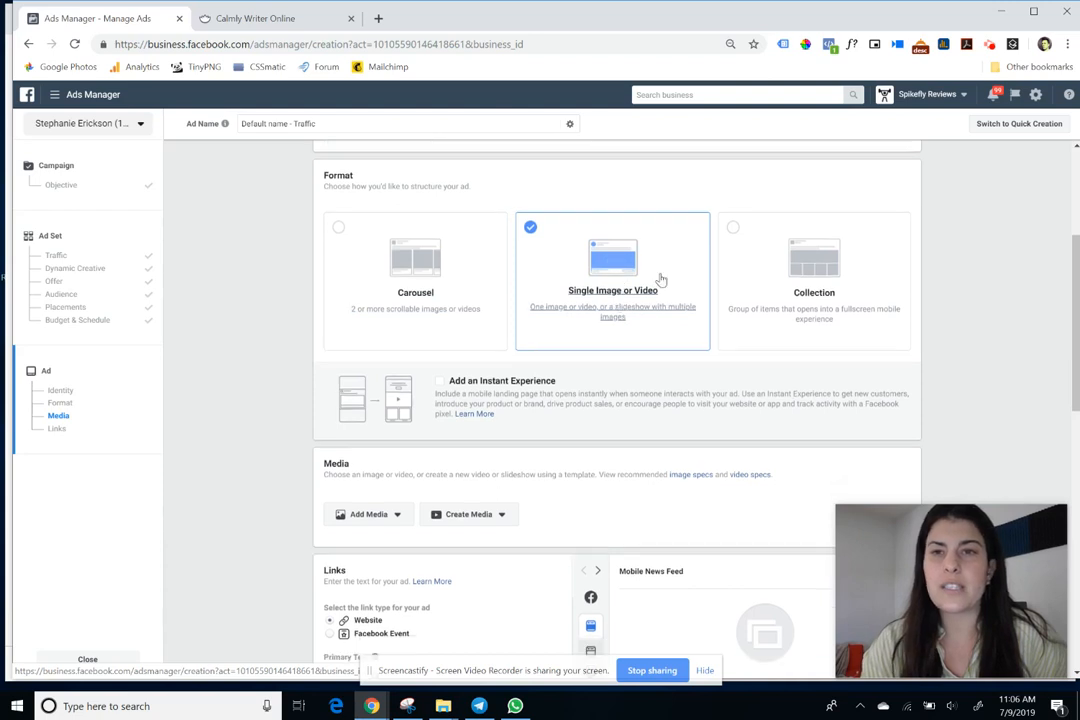
Preview the Collection format's Instant Experience templates and return the ad format to Single Image or Video.
click(825, 266)
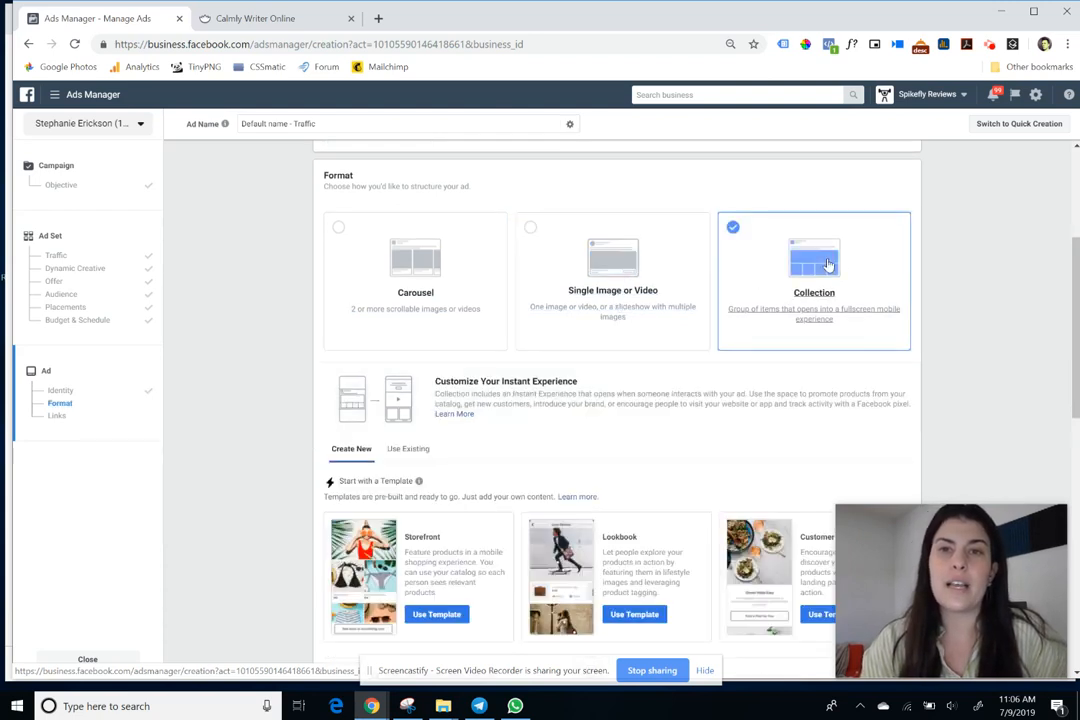
scroll(828, 265, down, 1)
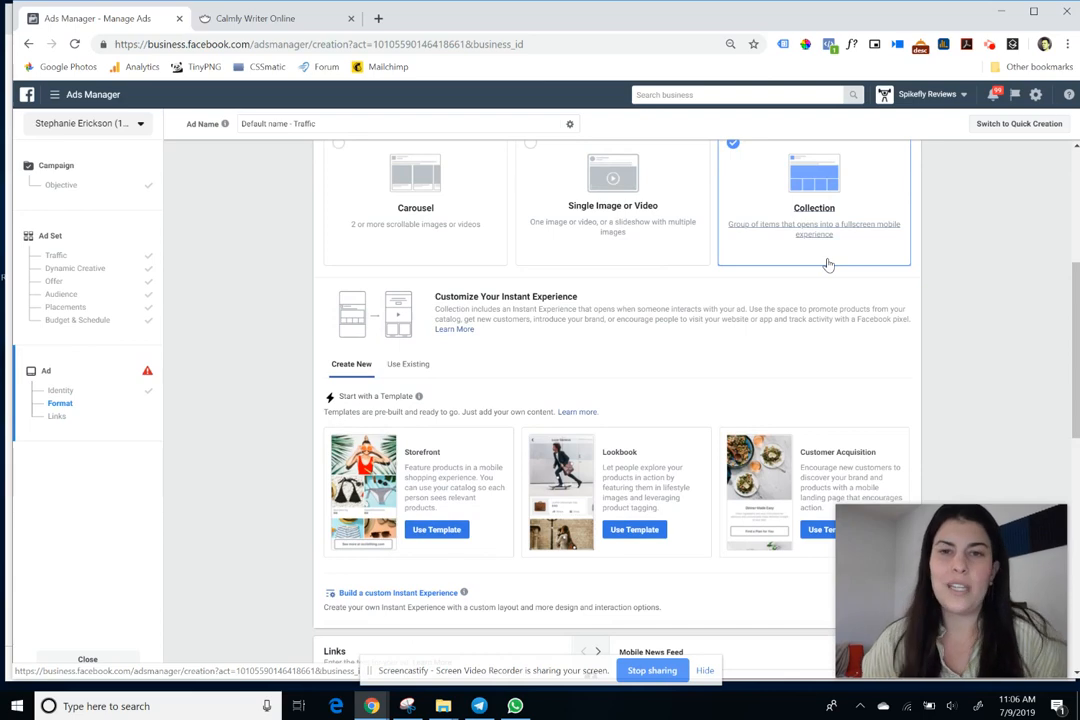
scroll(827, 262, down, 1)
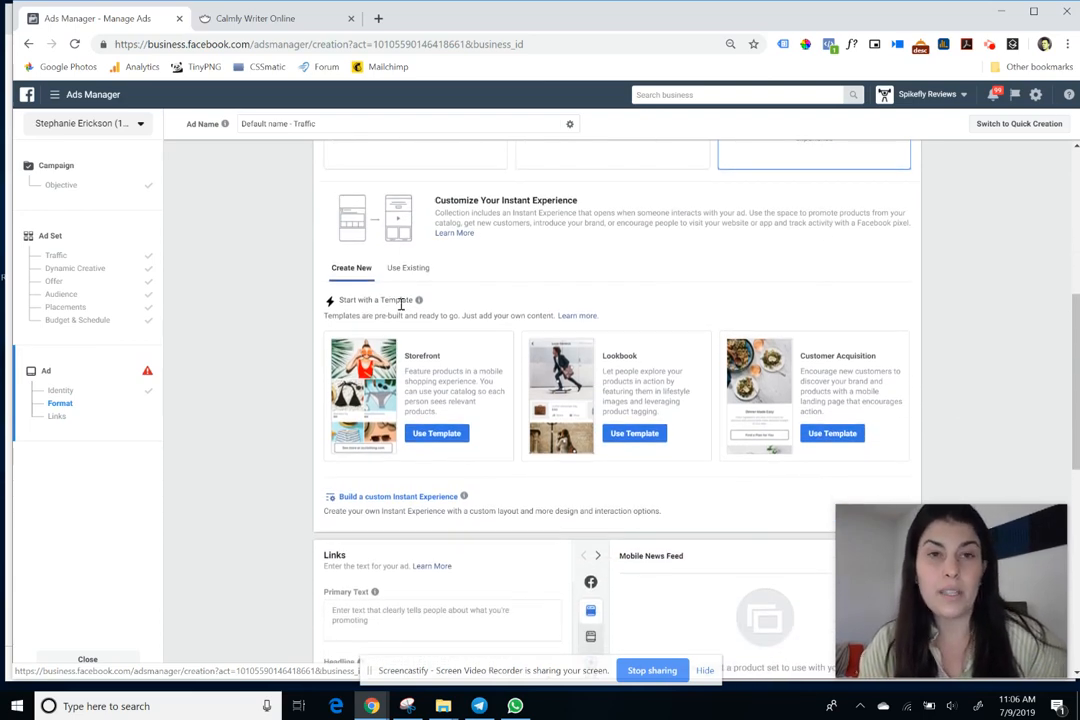
scroll(400, 305, up, 1)
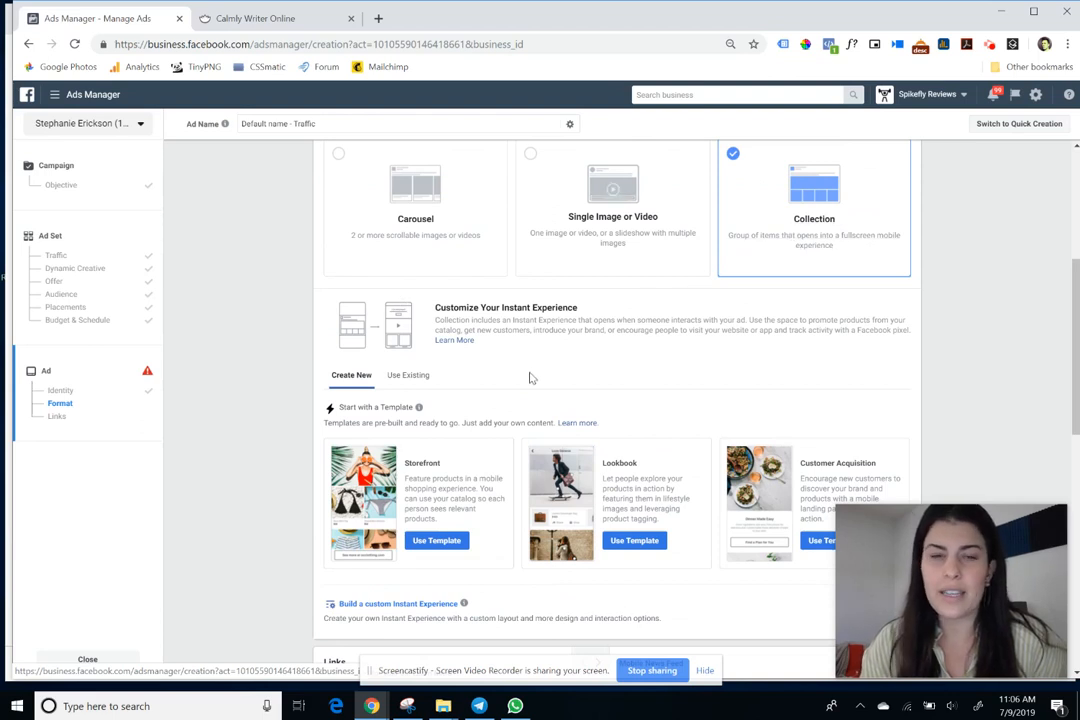
scroll(531, 377, down, 1)
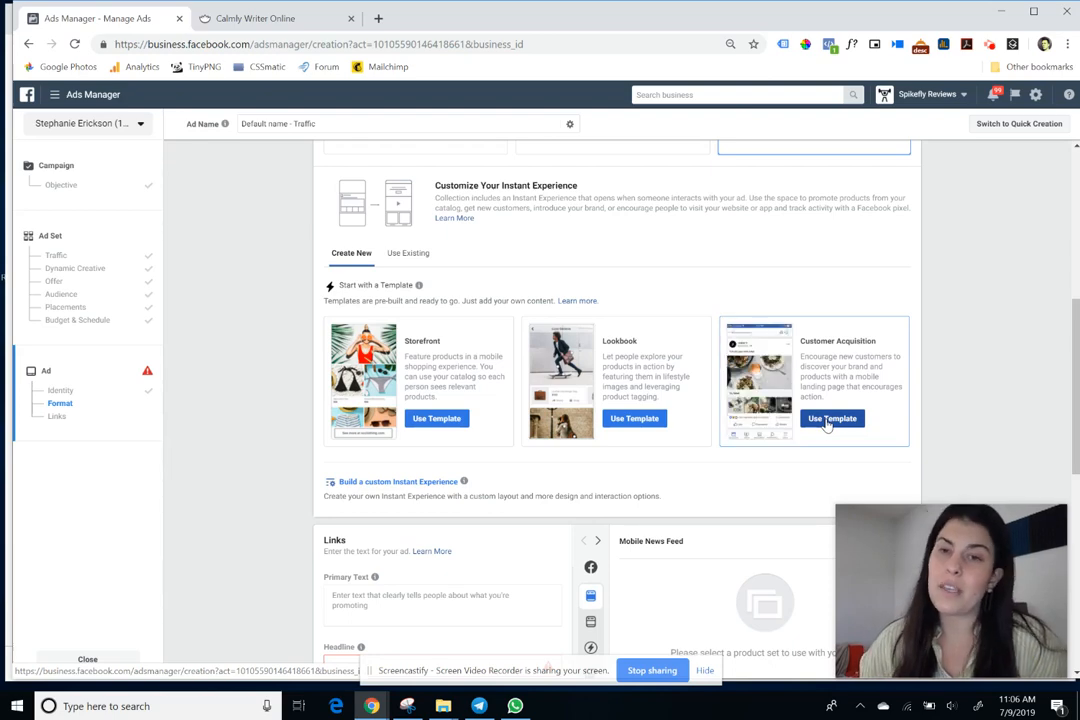
scroll(828, 424, down, 2)
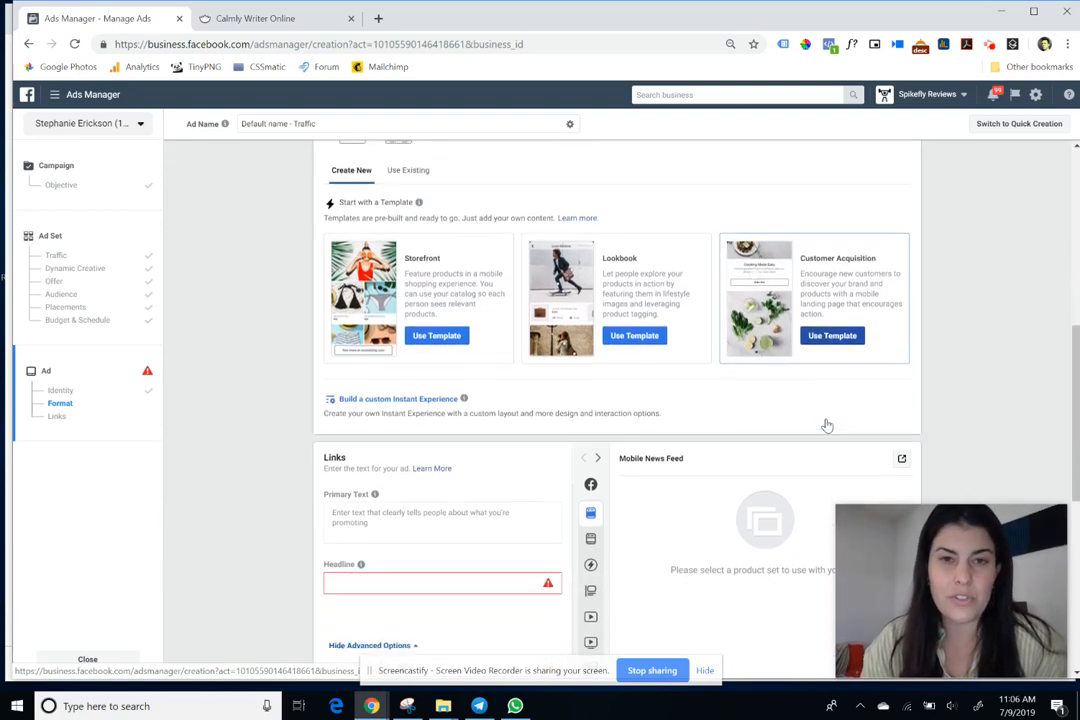
scroll(828, 424, up, 3)
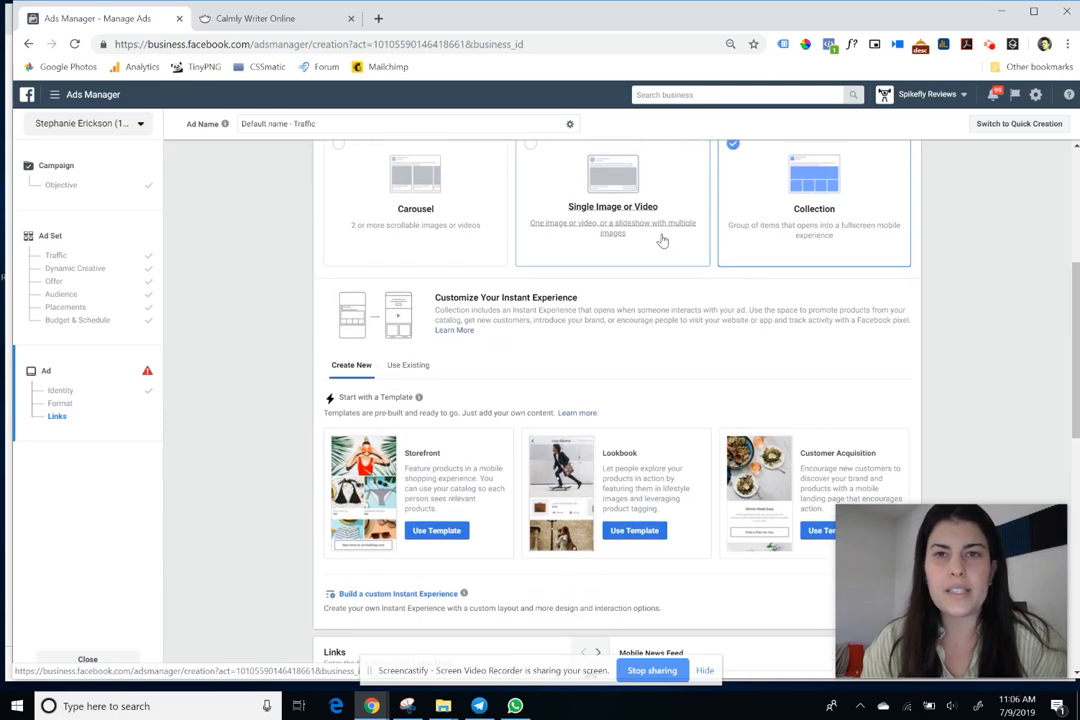
click(661, 240)
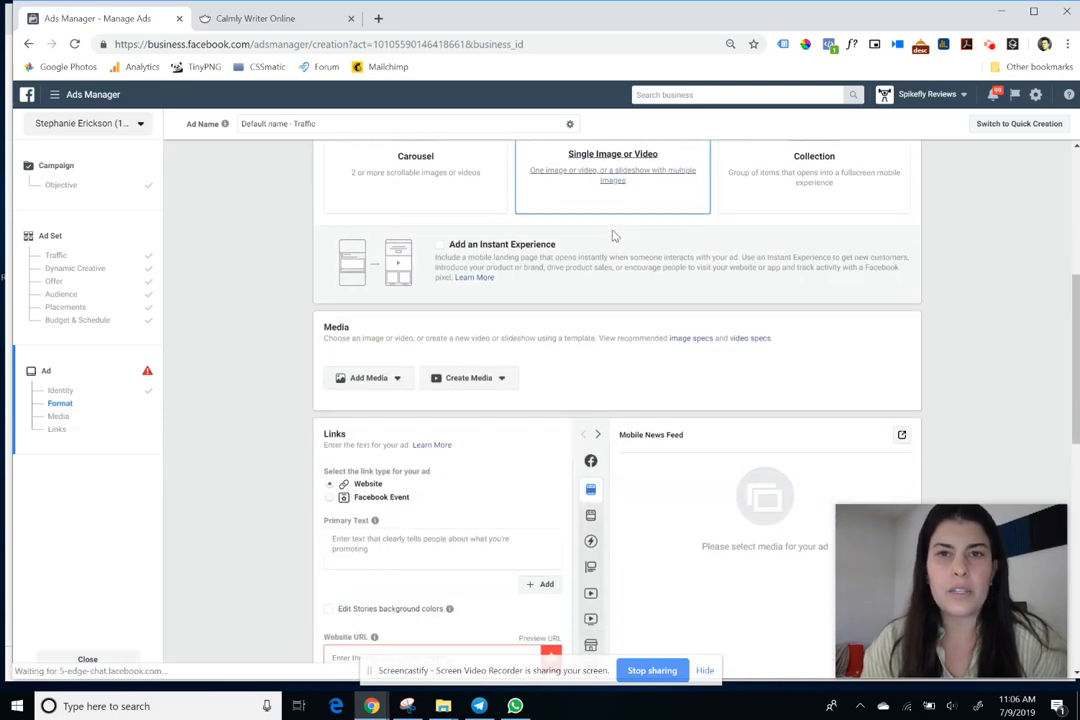
scroll(613, 236, up, 1)
scroll(613, 236, down, 1)
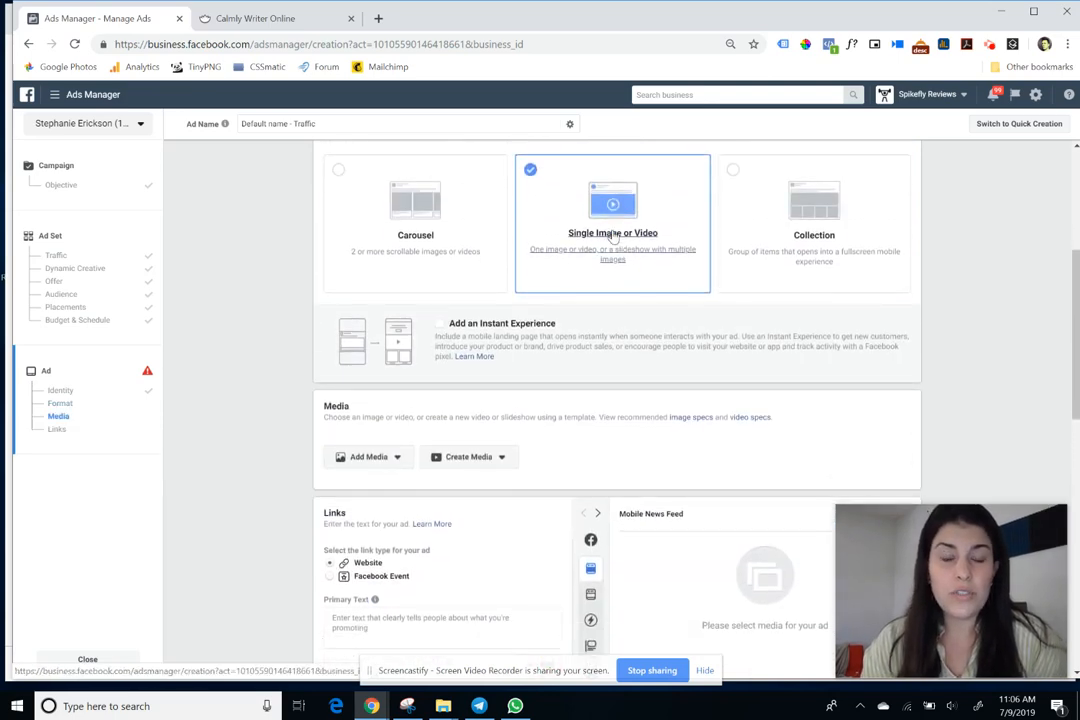
Check which media types can be added to the ad without choosing one.
scroll(613, 236, down, 1)
scroll(612, 235, down, 1)
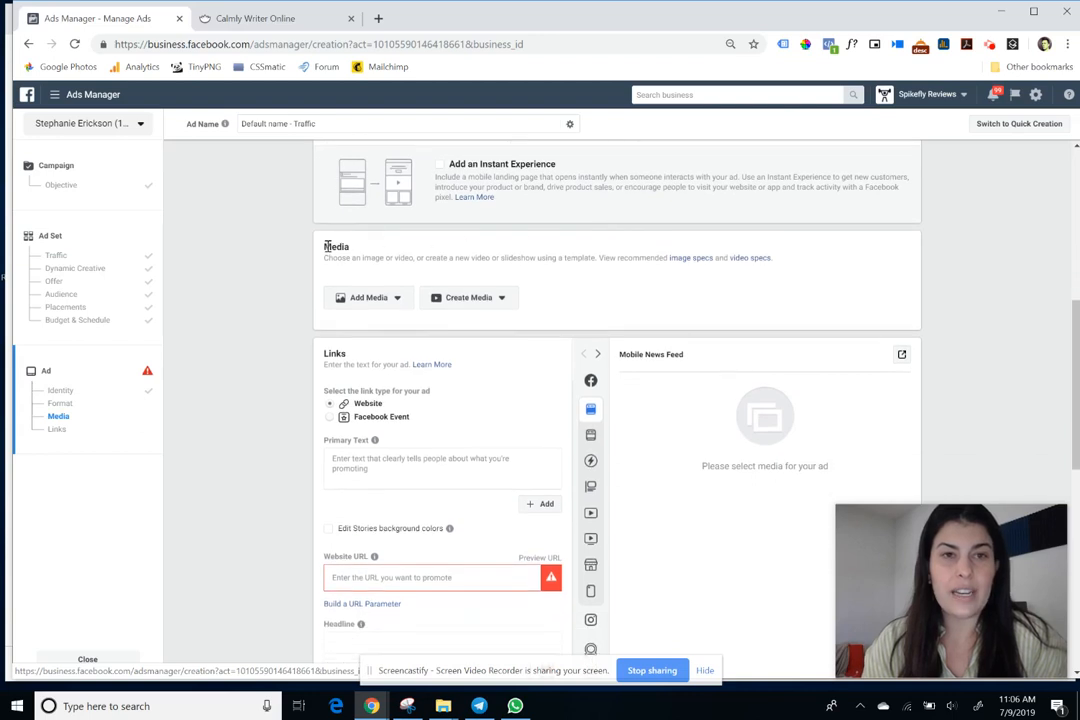
click(368, 298)
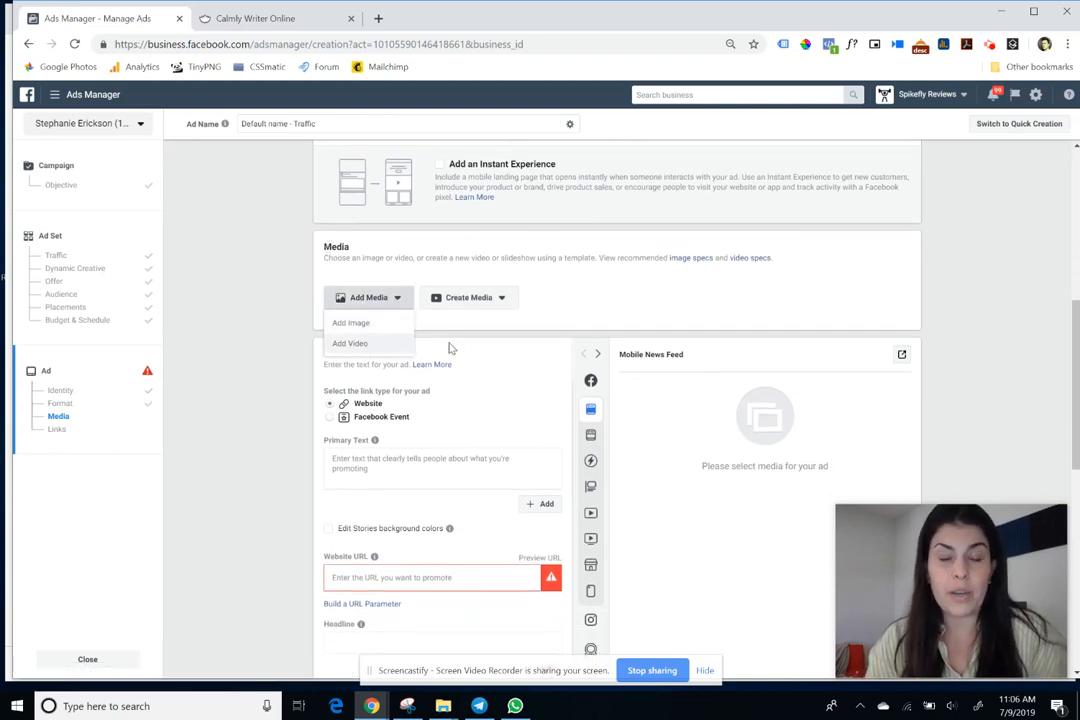
scroll(690, 440, down, 1)
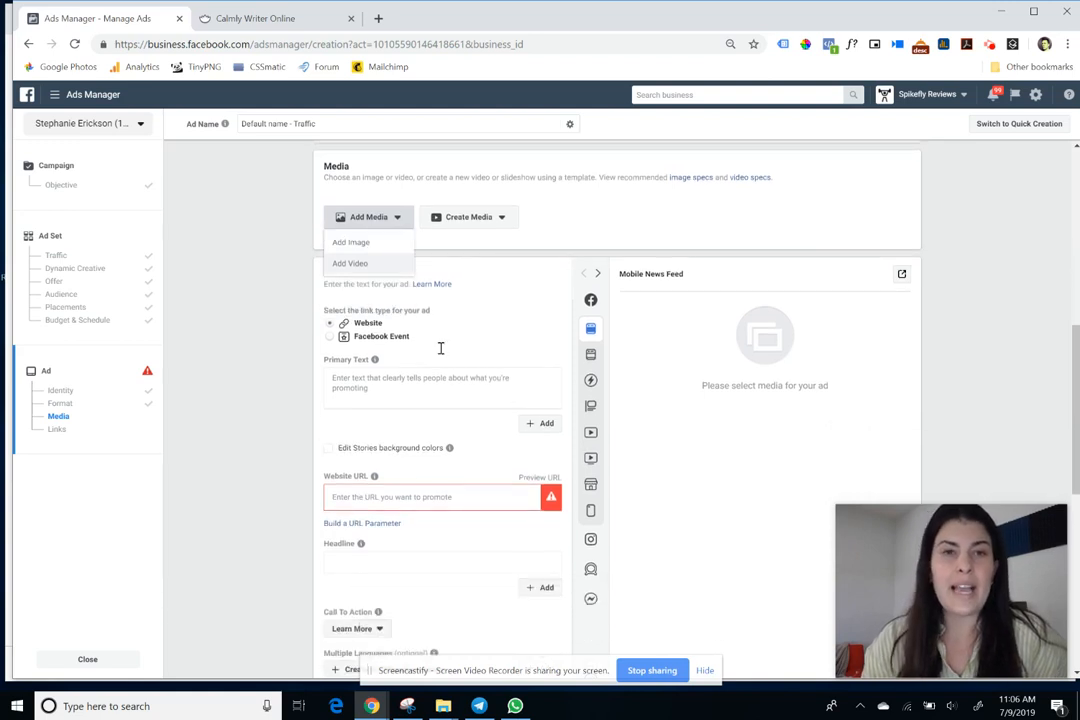
click(711, 364)
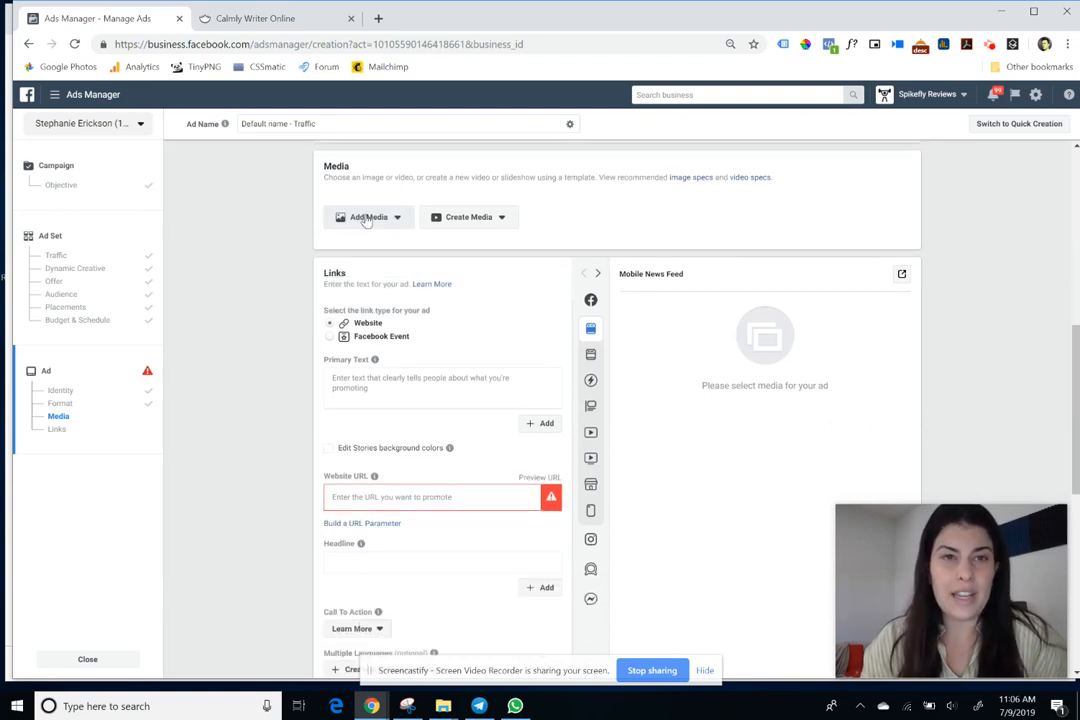
Enter "The primary text here talking about your offer." as the ad's primary text.
scroll(432, 290, down, 1)
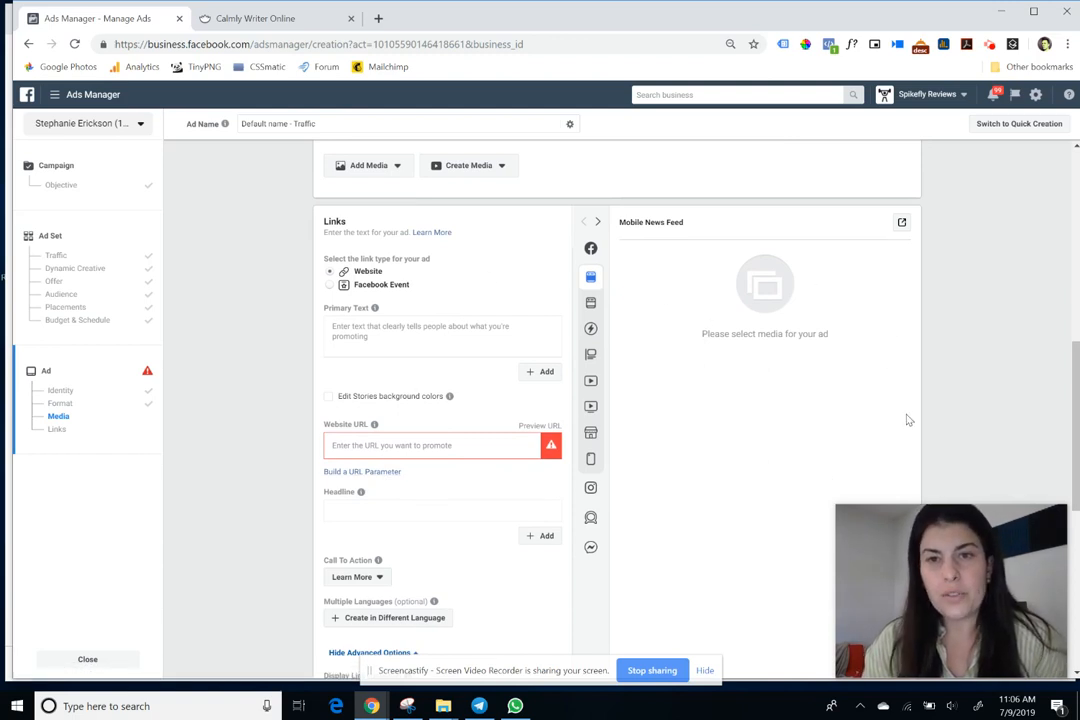
scroll(793, 340, down, 1)
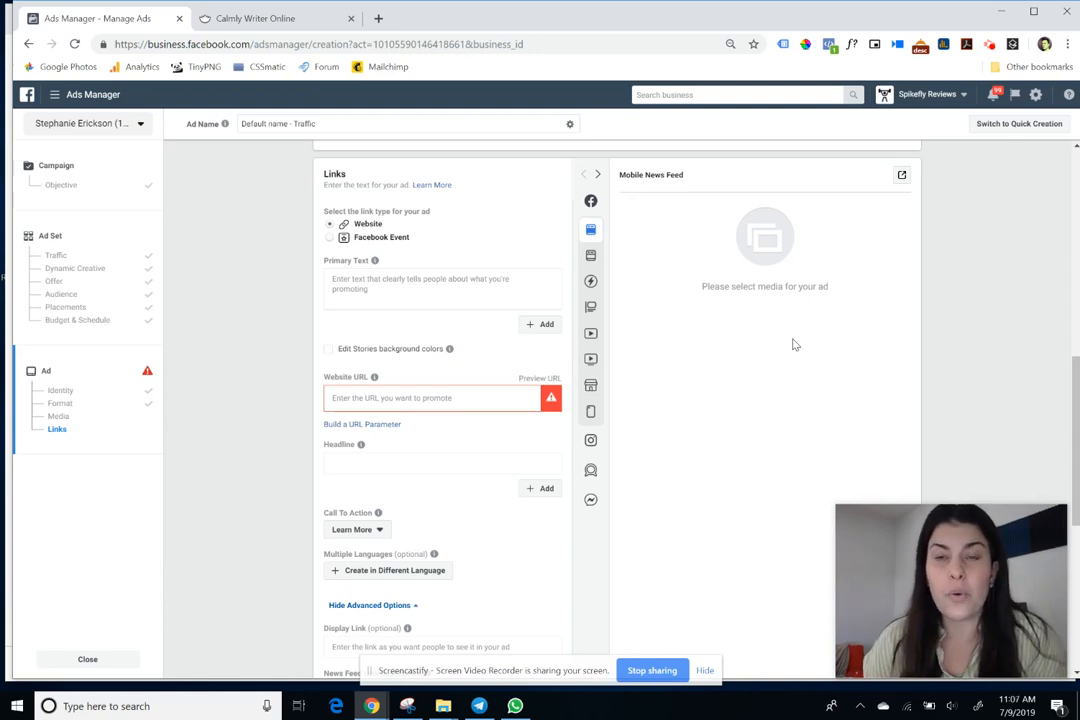
scroll(795, 345, down, 1)
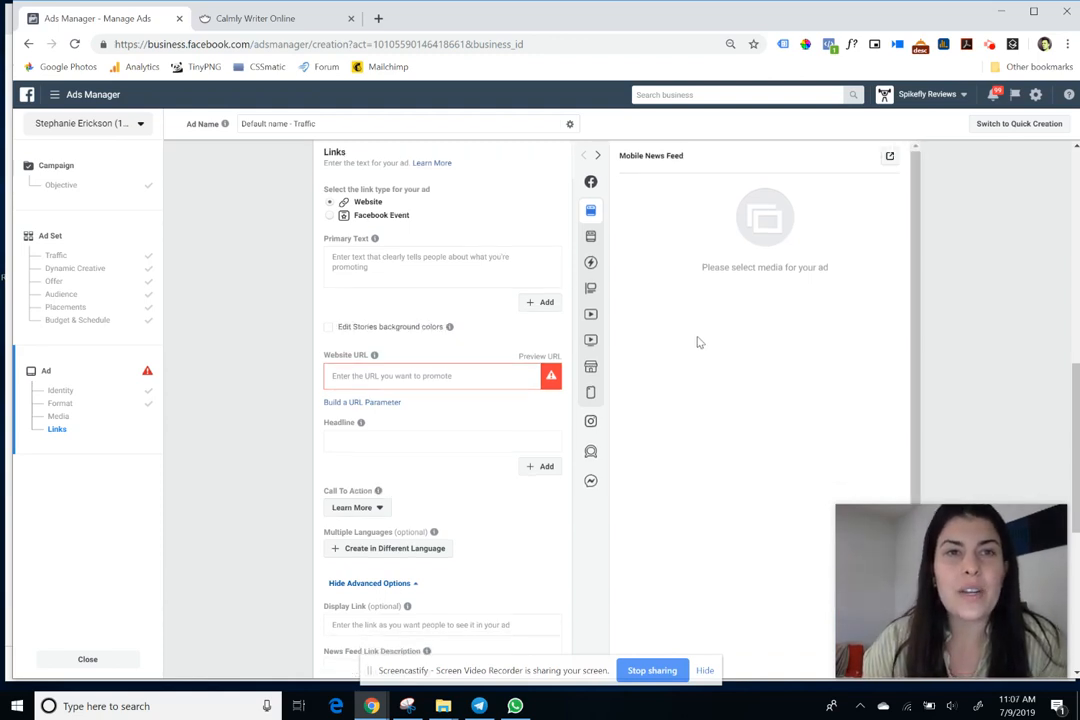
scroll(361, 282, down, 1)
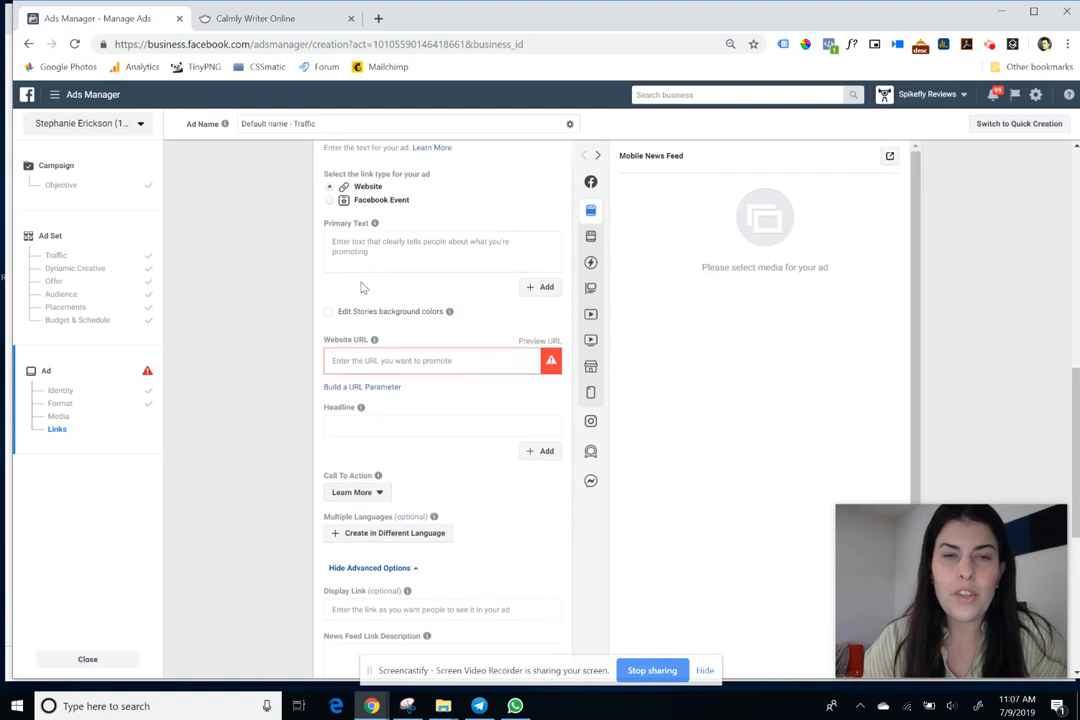
click(366, 242)
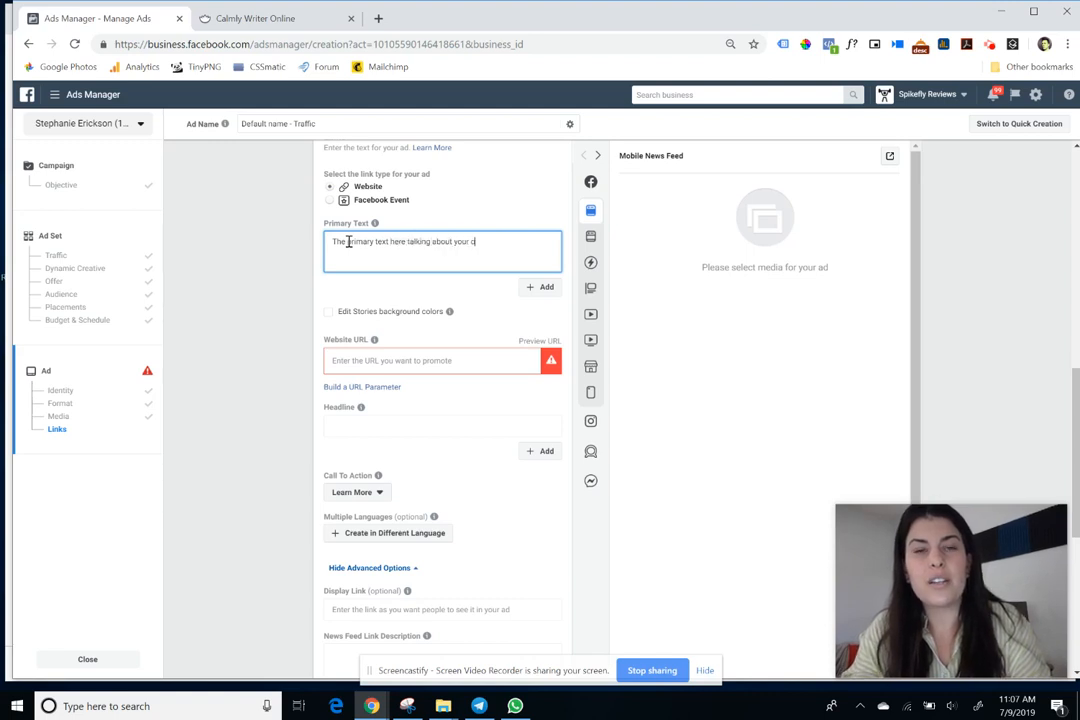
Choose the suggested discounthearingconnection.com Starkey Halo page as the website URL and set the headline to "Buy my product now!".
click(370, 361)
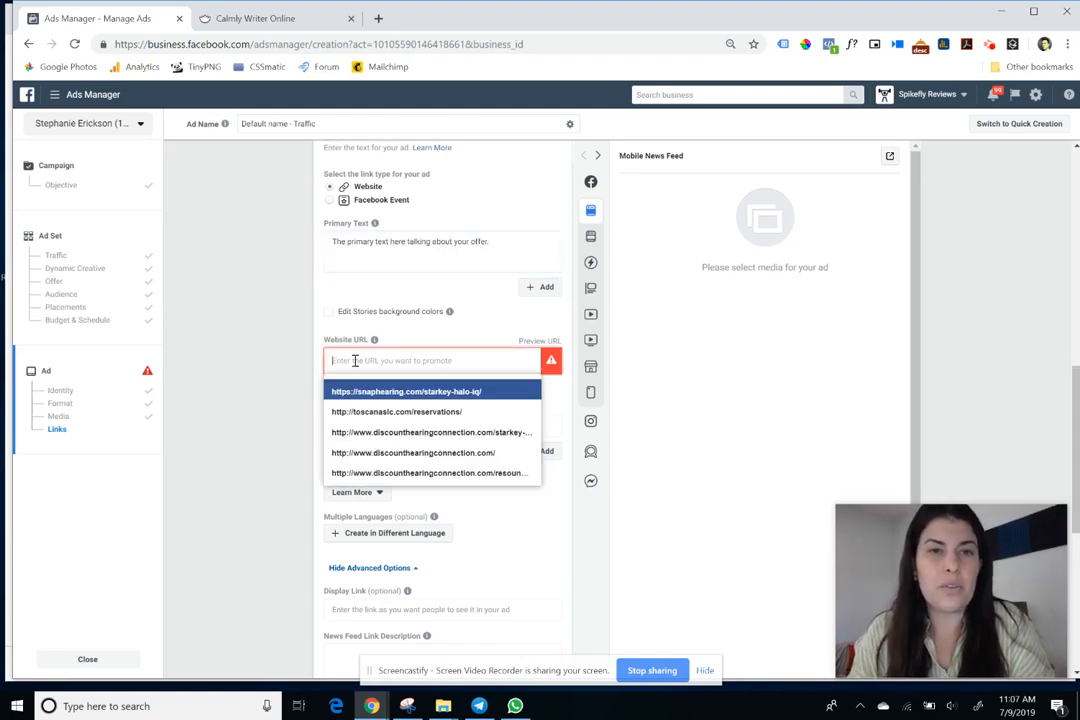
click(370, 432)
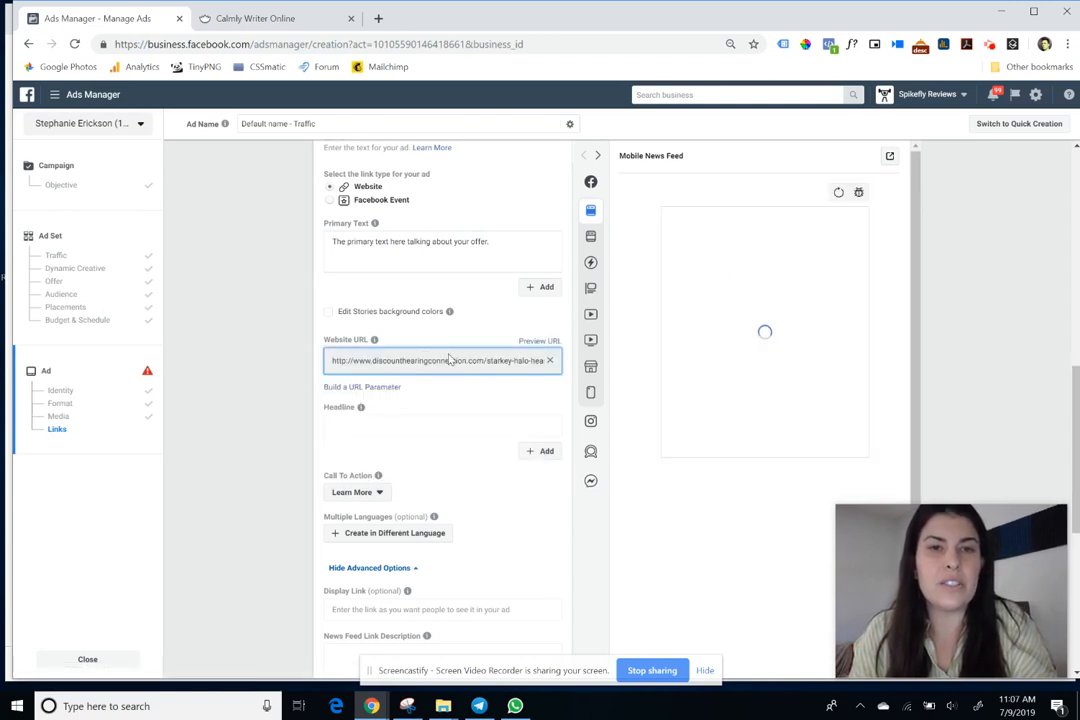
click(370, 427)
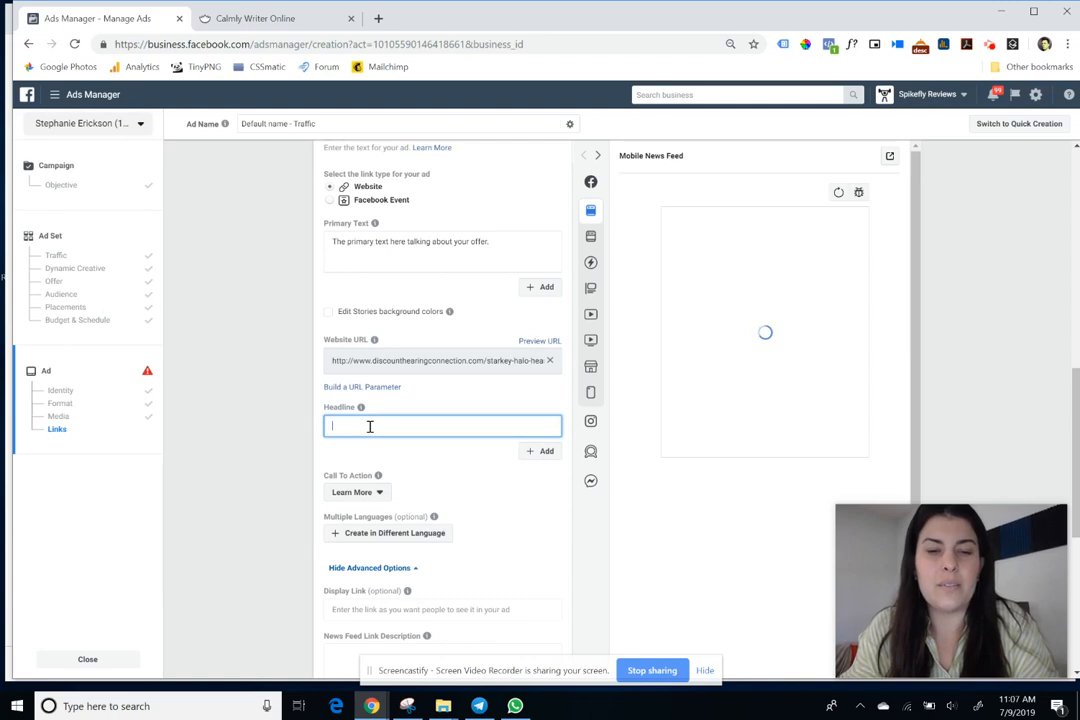
text(Buy my product now!)
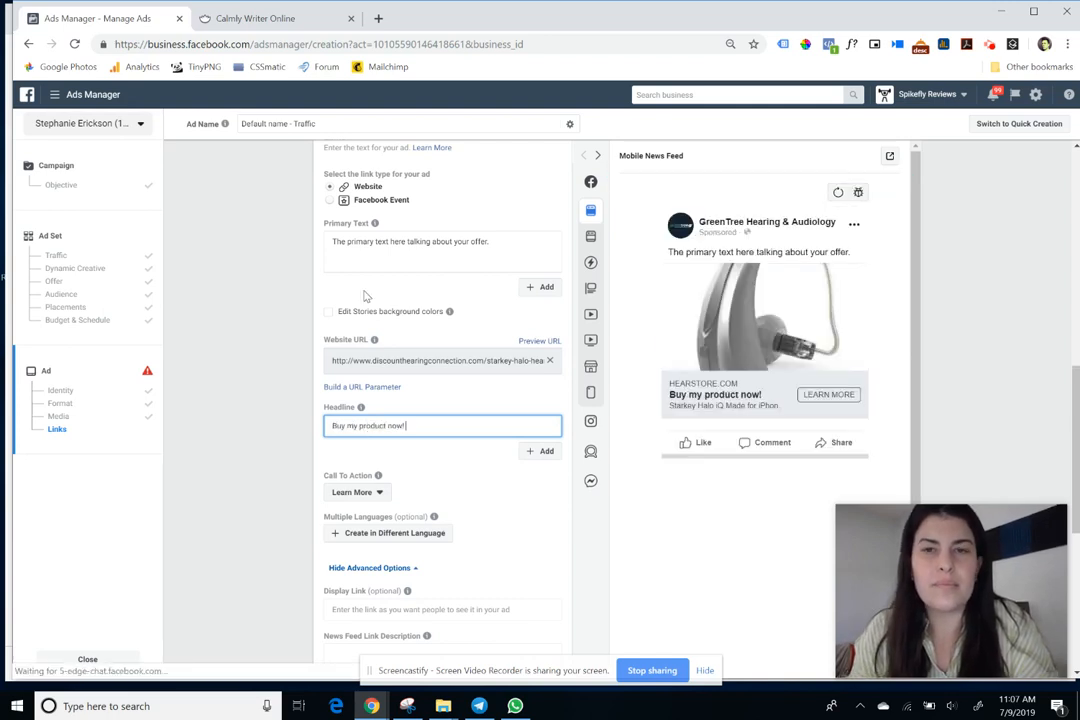
Set the ad's call to action to Contact Us.
scroll(438, 302, up, 1)
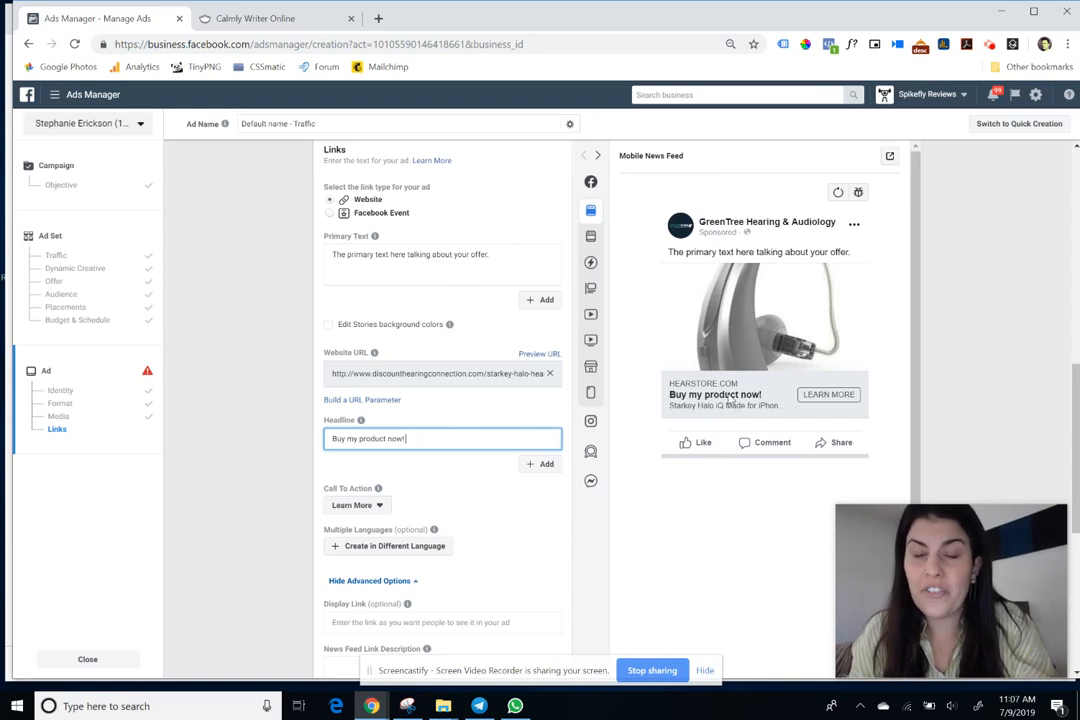
scroll(380, 420, down, 2)
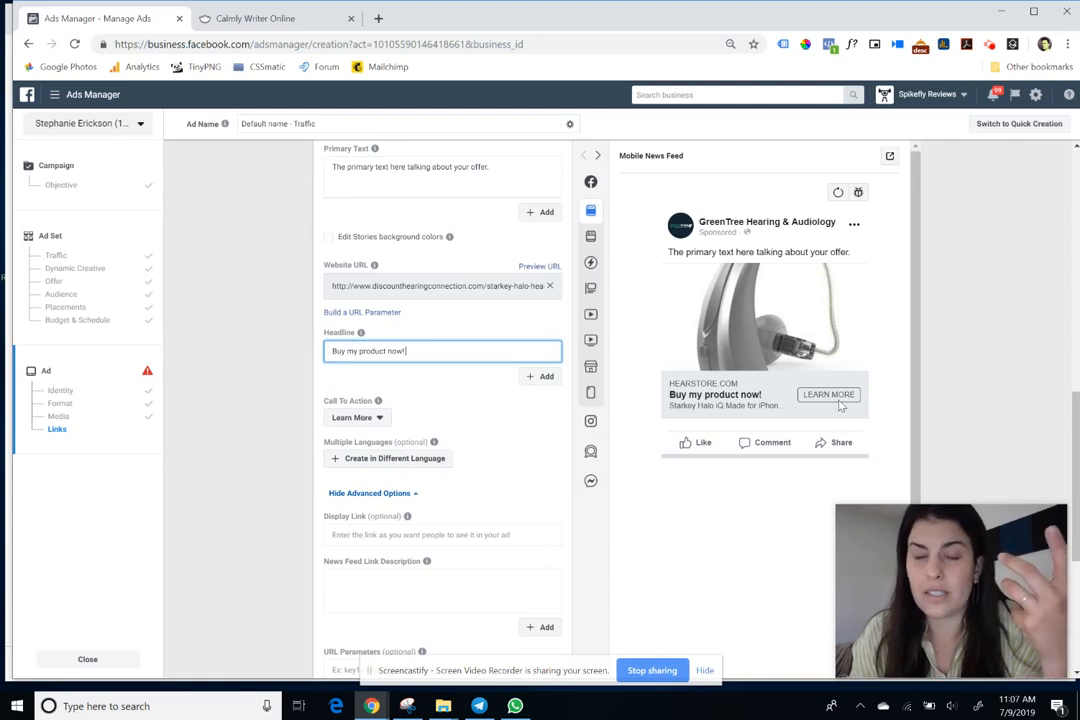
click(362, 419)
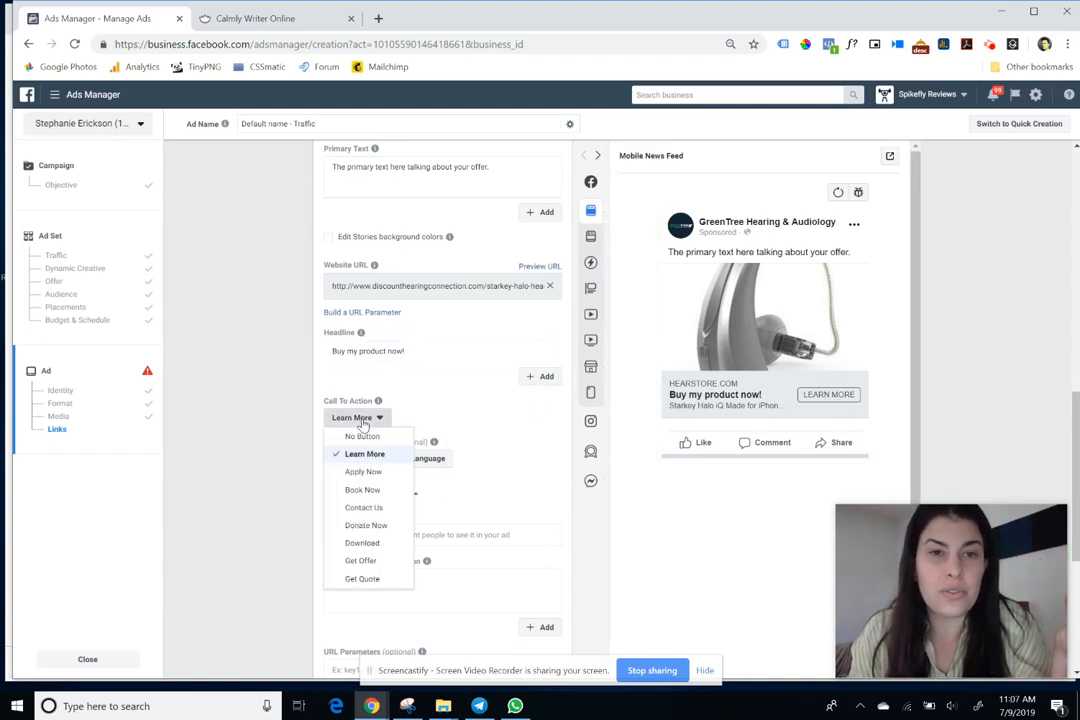
click(366, 508)
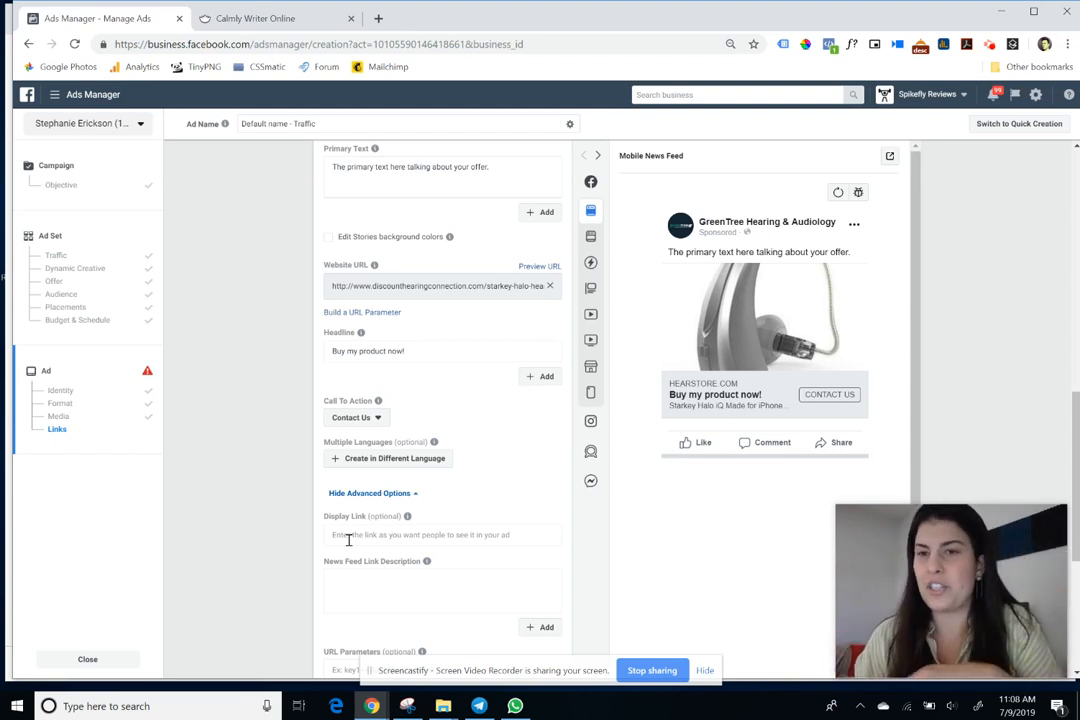
Set the display link to greentrehearing.com and open the News Feed link description for editing.
scroll(348, 540, down, 2)
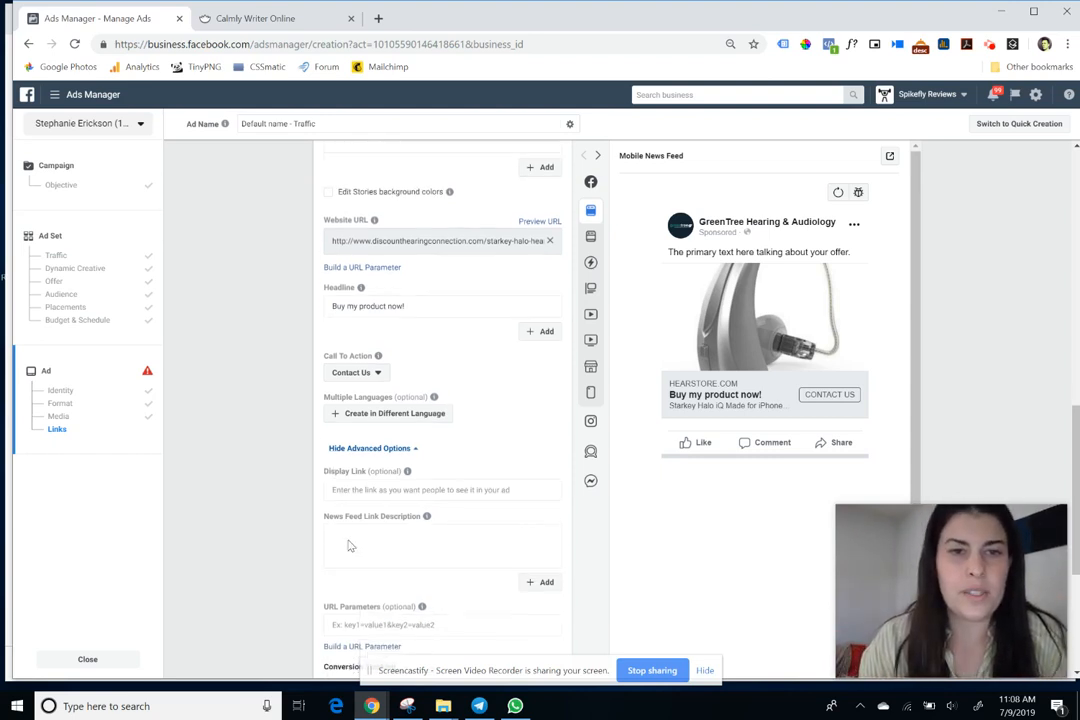
click(372, 440)
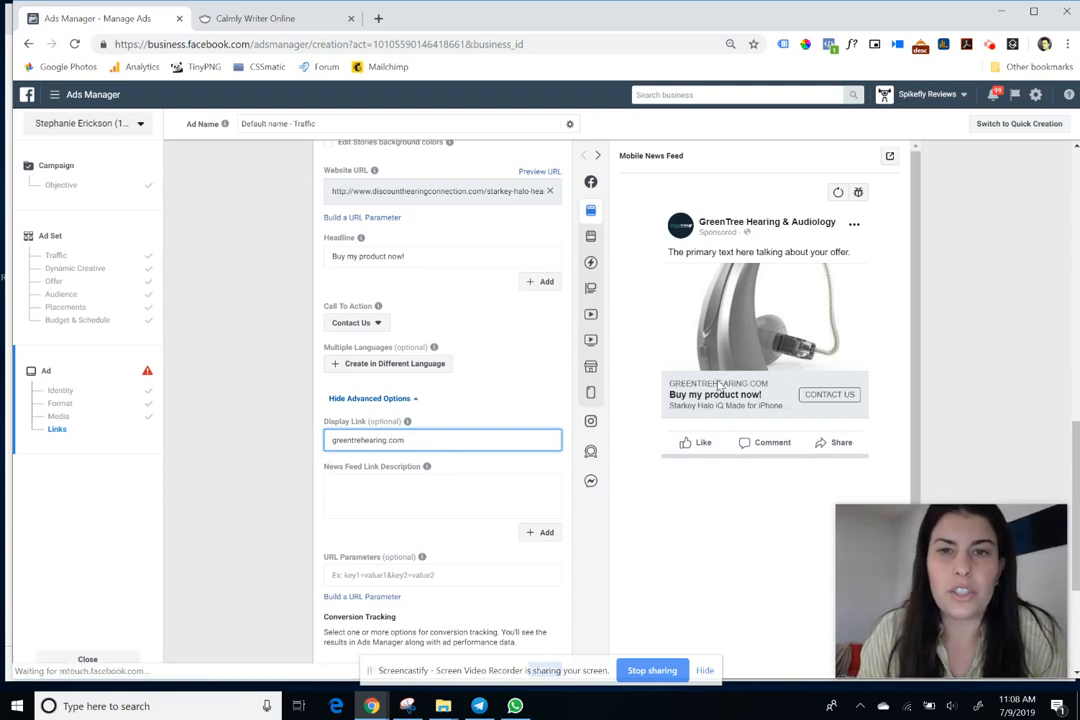
click(361, 489)
mouse_move(429, 467)
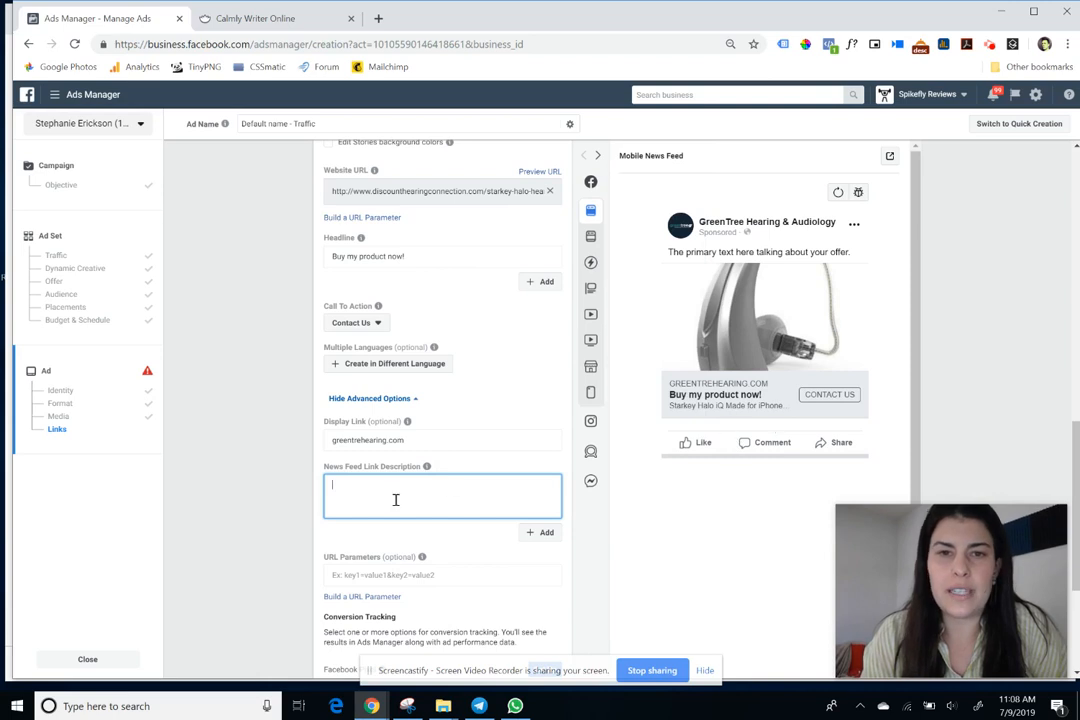
Review the remaining link fields, conversion tracking options, ad preview, error notice and final confirmation options.
scroll(395, 500, down, 5)
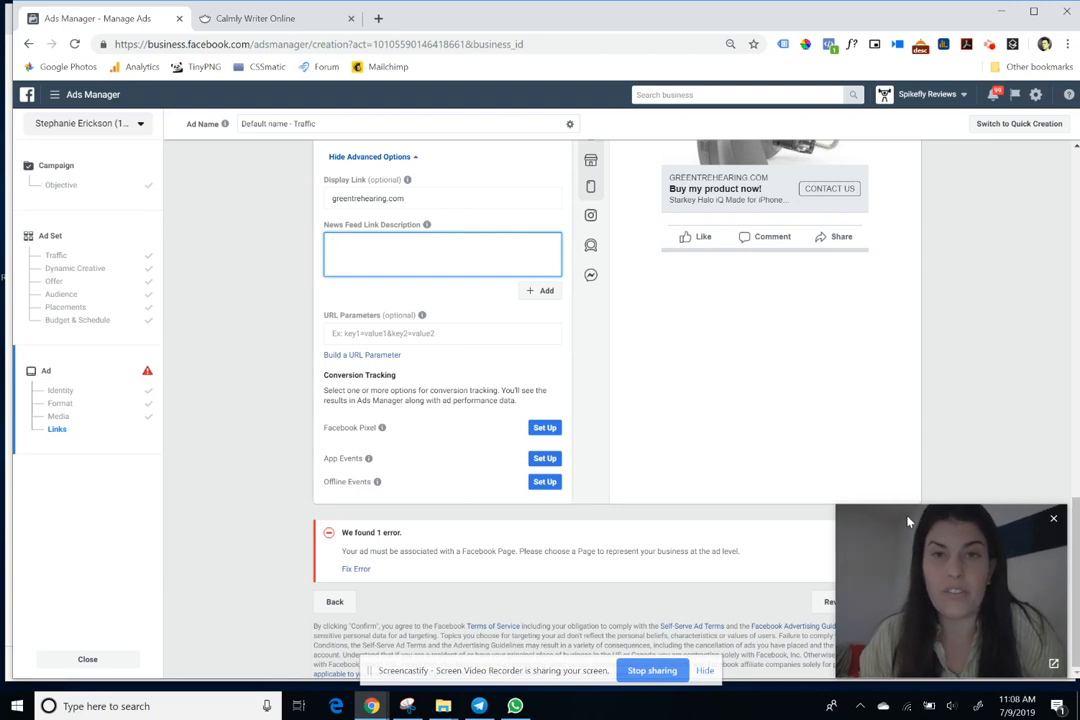
scroll(482, 337, up, 1)
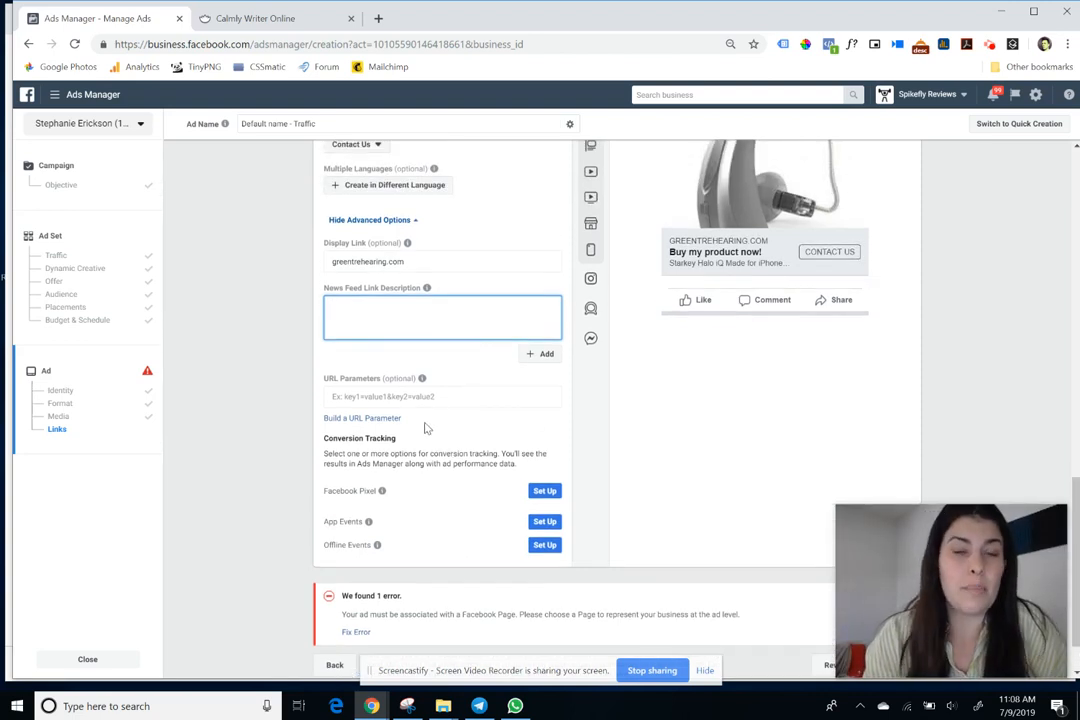
scroll(425, 428, up, 3)
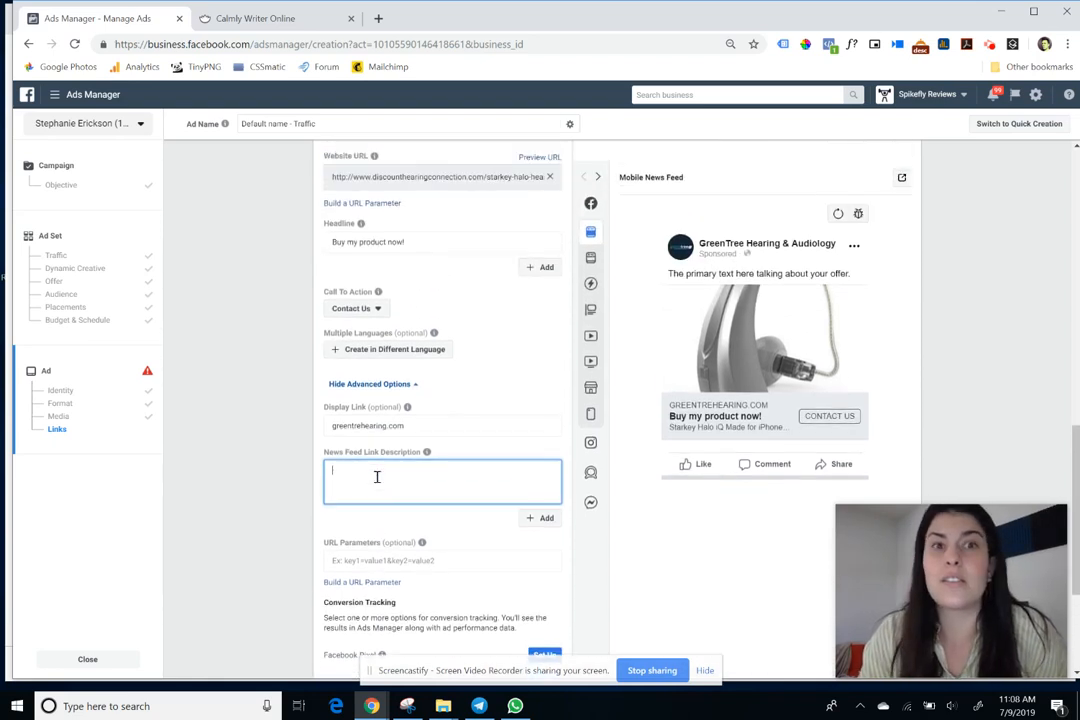
scroll(377, 477, down, 4)
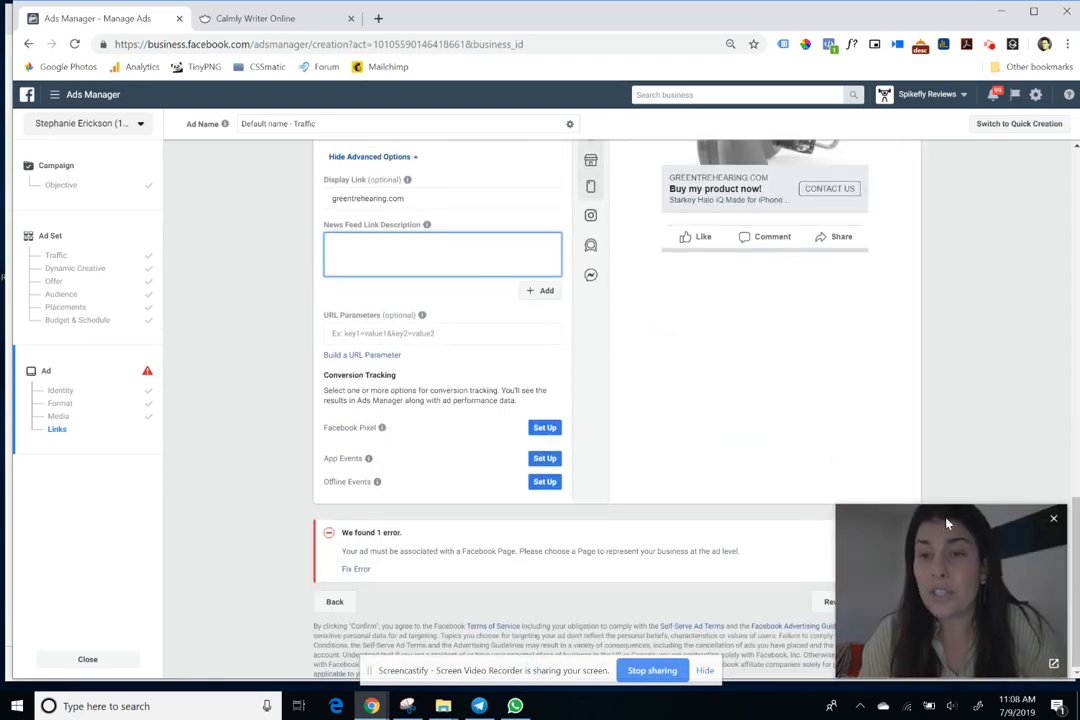
drag(948, 522, 174, 506)
scroll(581, 436, up, 4)
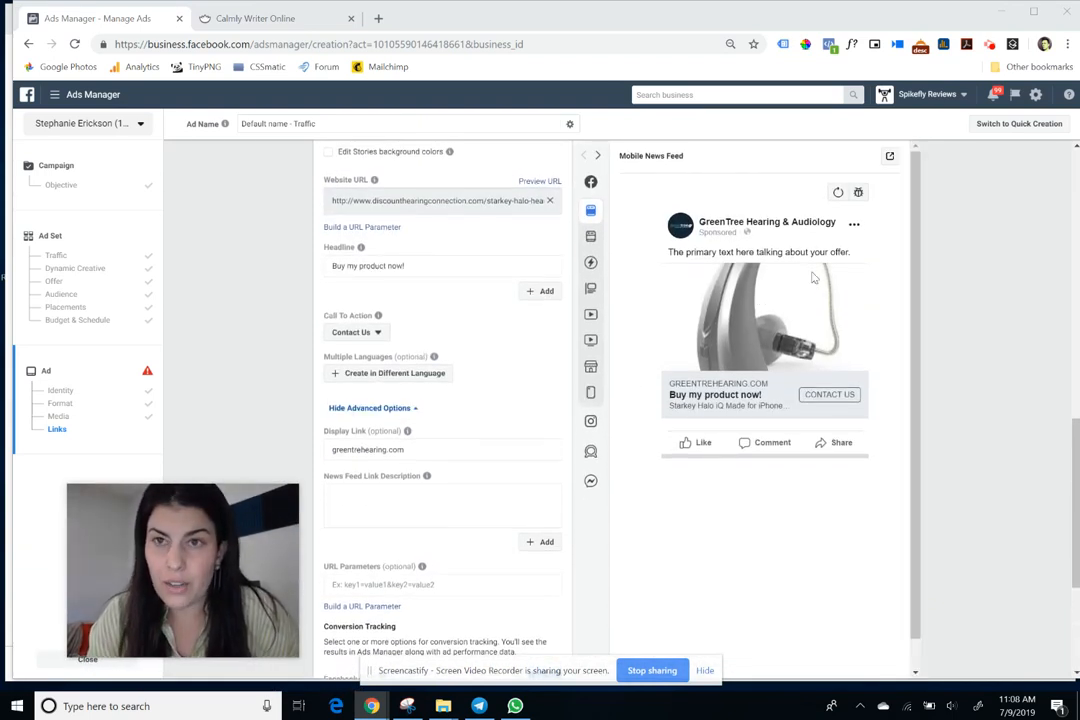
scroll(790, 300, down, 1)
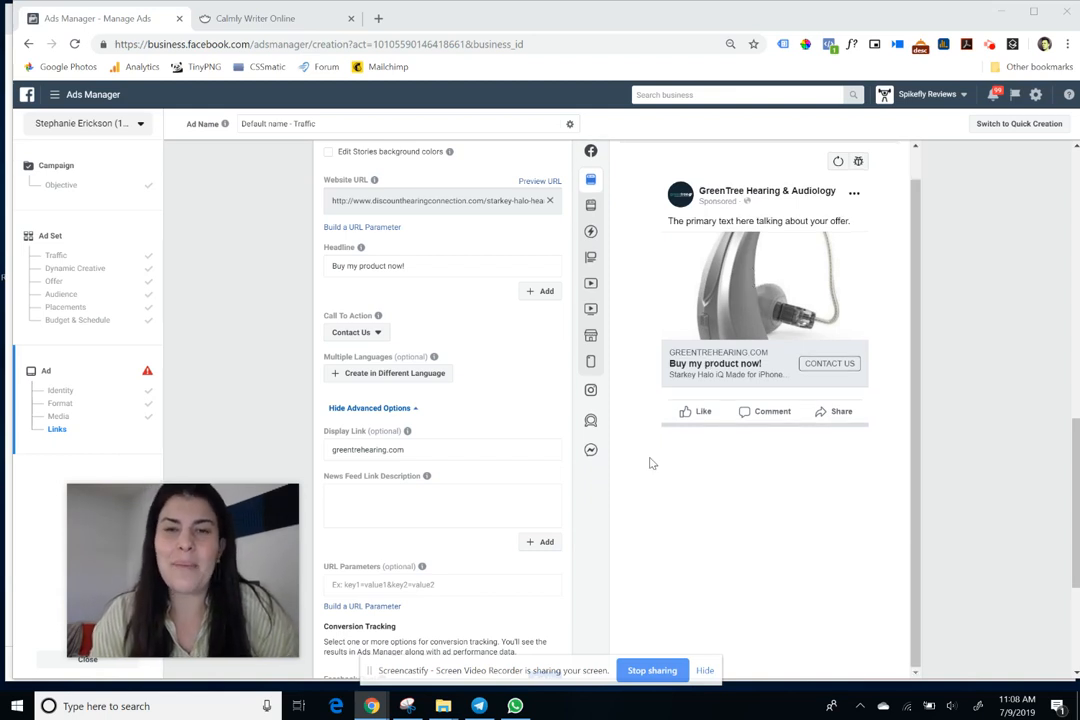
scroll(650, 463, down, 4)
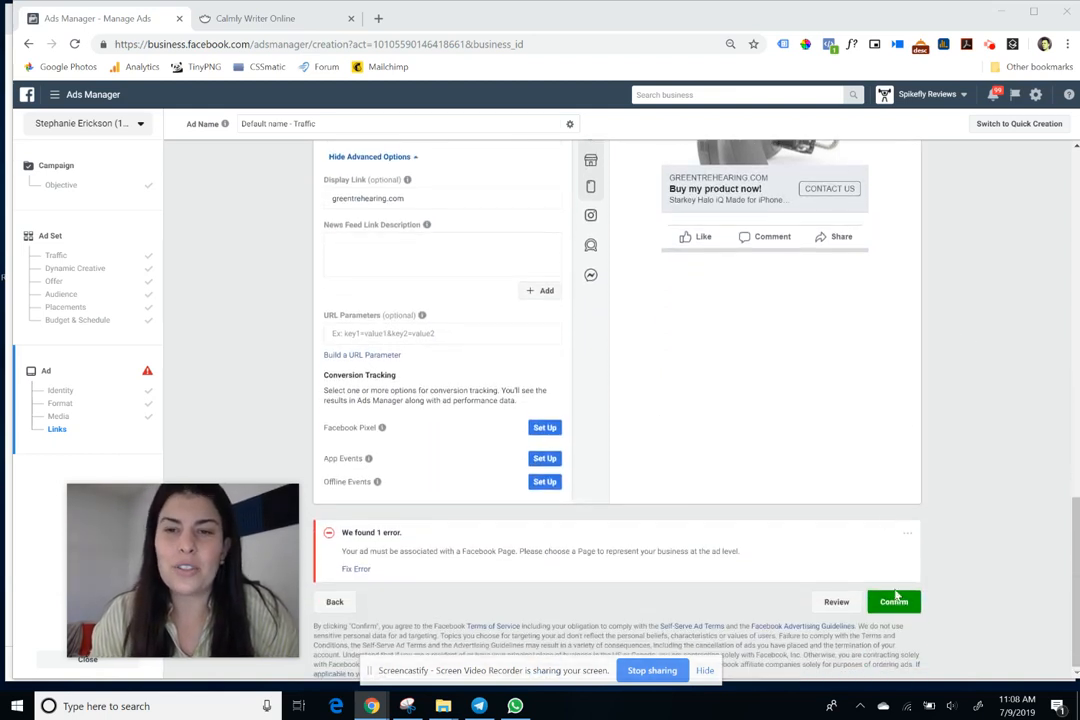